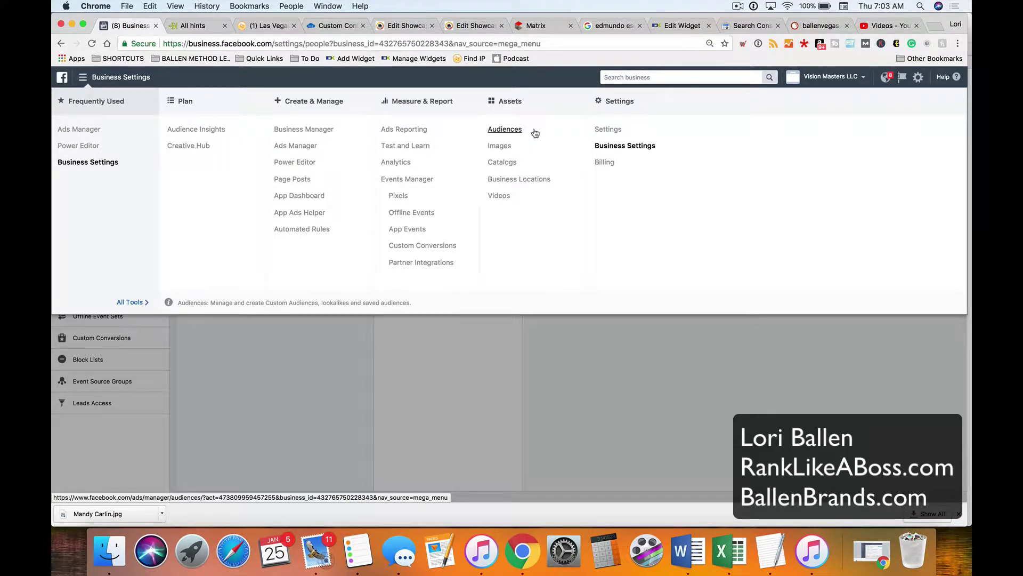
- Open the Audiences library for the Ballen Network ad account and enlarge the page view
{"action": "left_click", "coordinate": [505, 133]}
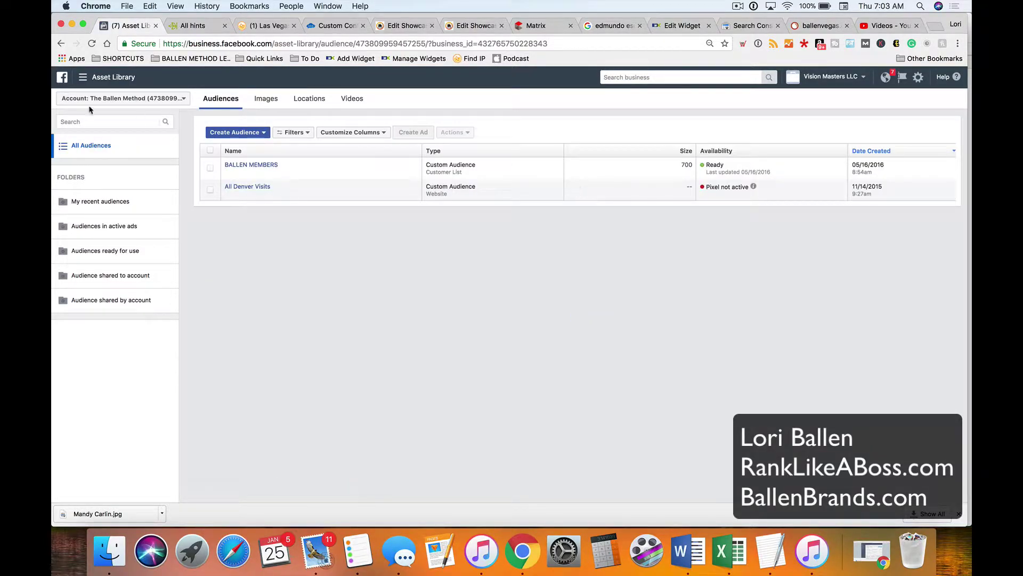
{"action": "left_click", "coordinate": [138, 98]}
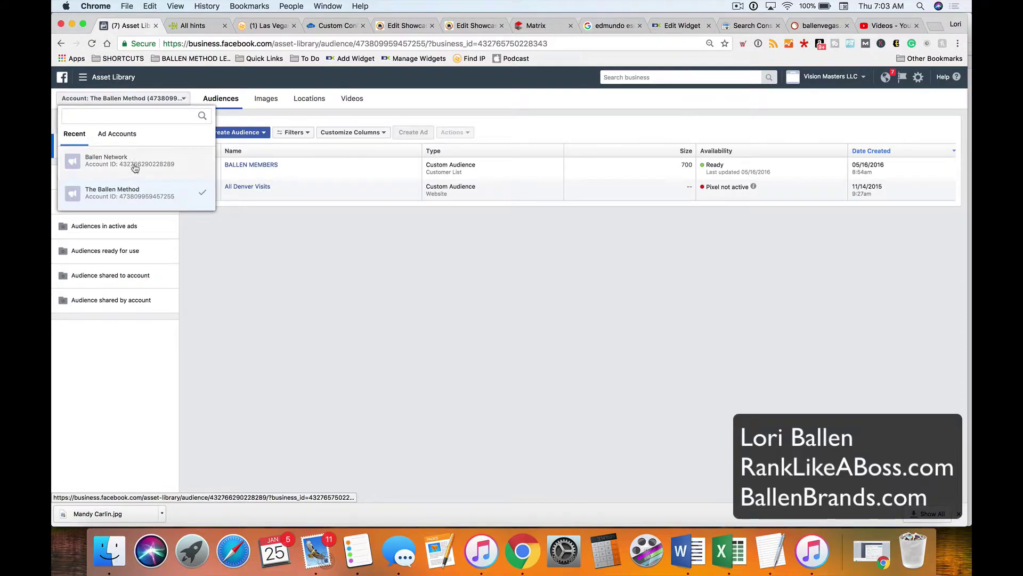
{"action": "left_click", "coordinate": [135, 168]}
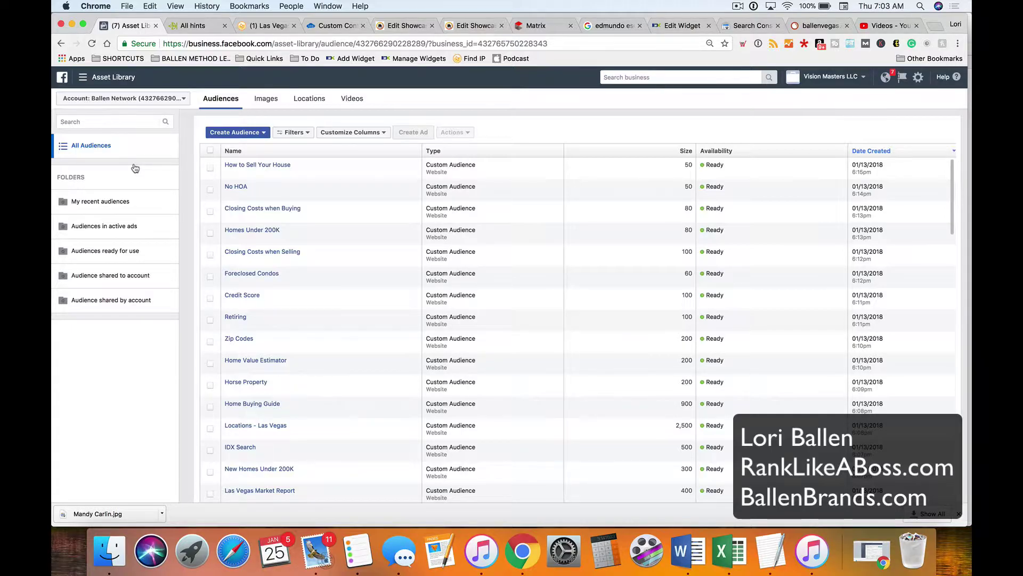
{"action": "key", "text": "super+equal"}
{"action": "key", "text": "super+equal"}
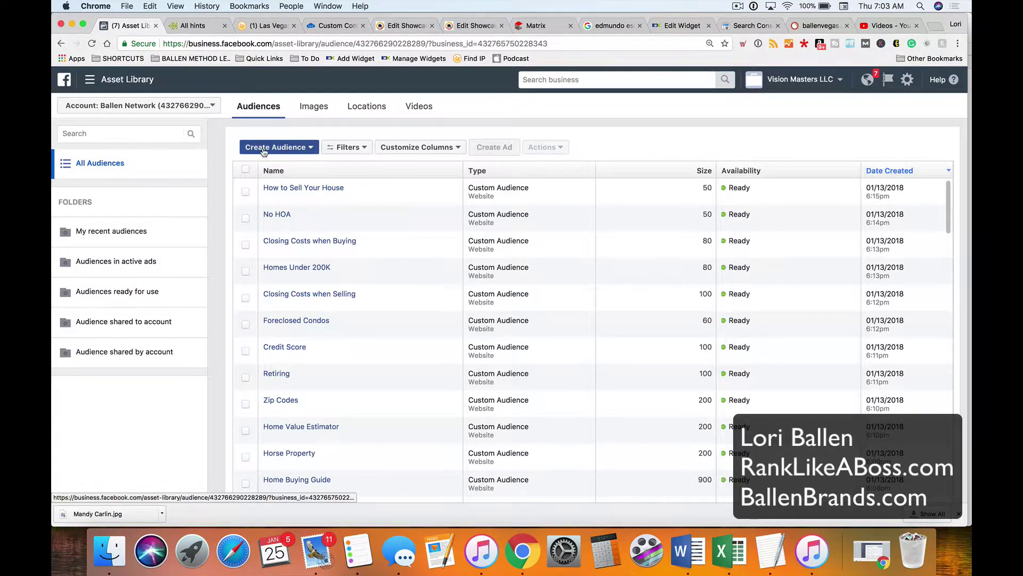
- Start a new custom audience based on website traffic
{"action": "left_click", "coordinate": [307, 151]}
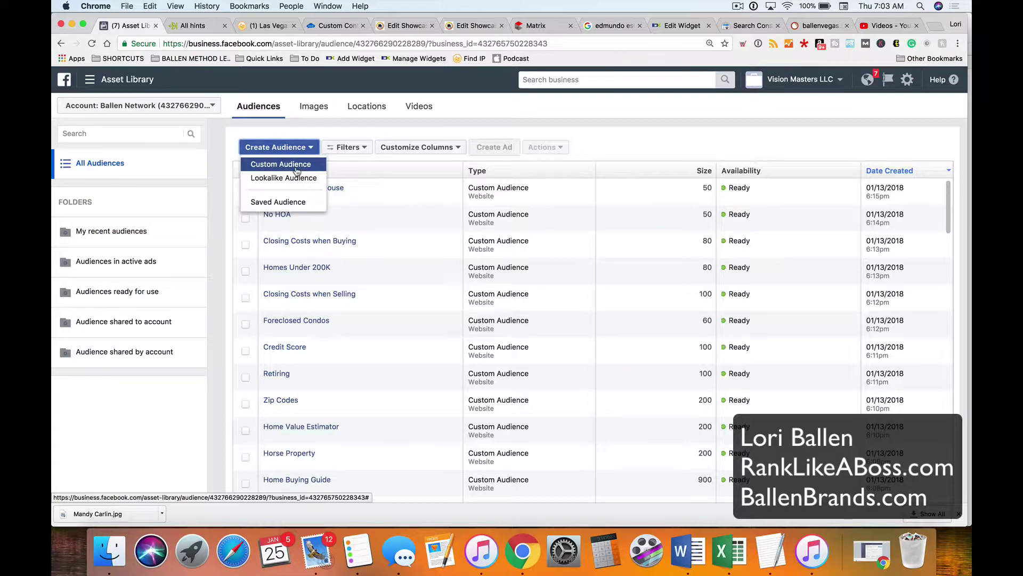
{"action": "left_click", "coordinate": [296, 165]}
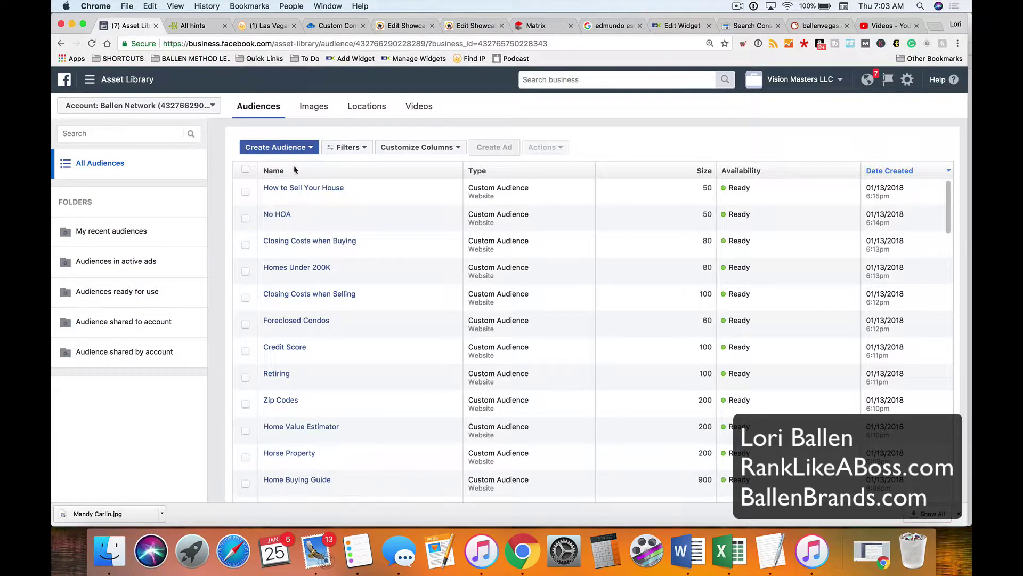
{"action": "scroll", "coordinate": [581, 250], "scroll_direction": "down", "scroll_amount": 2}
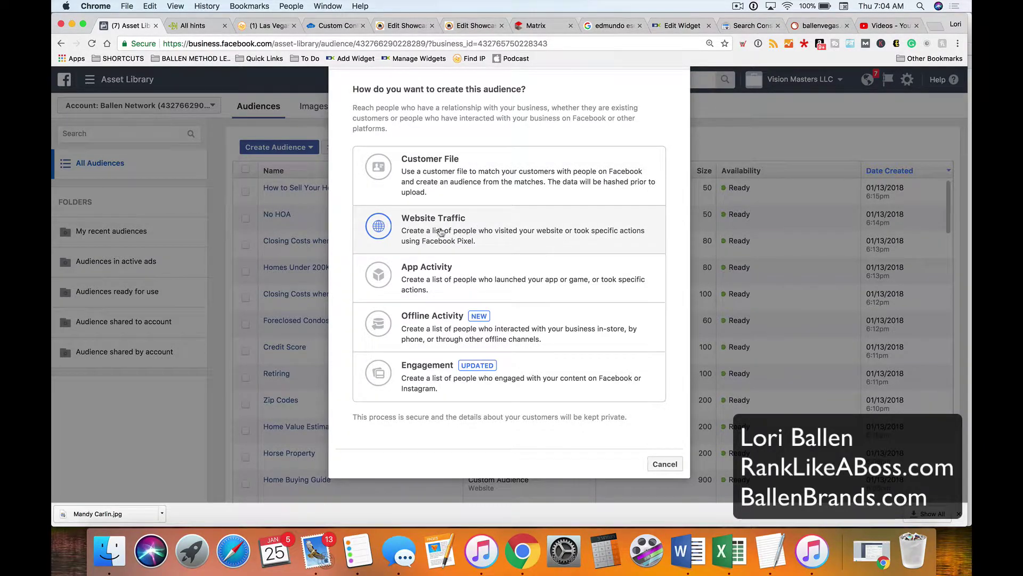
{"action": "left_click", "coordinate": [463, 231]}
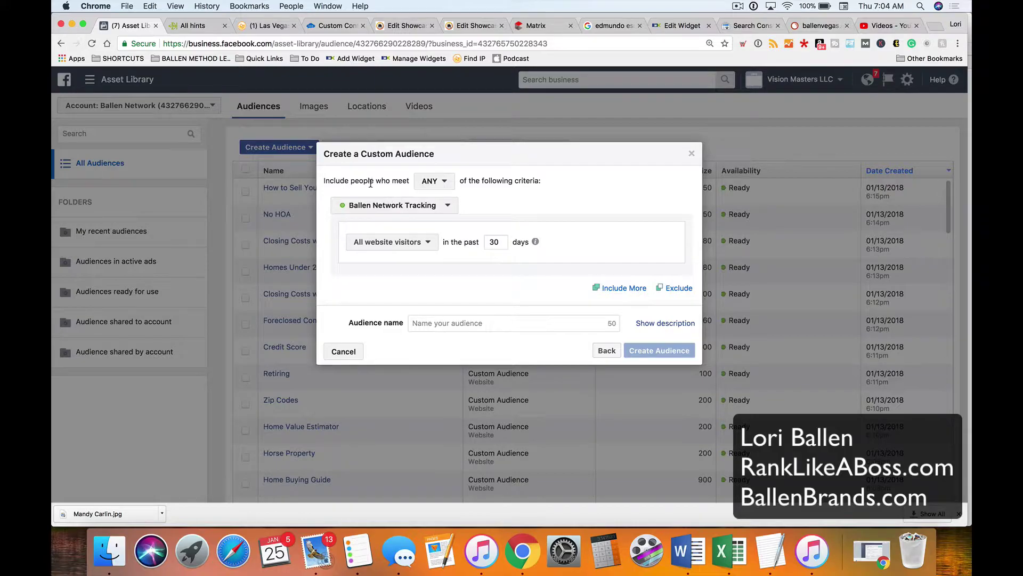
- Review the ANY/ALL matching choices and the retention period in days for the custom audience
{"action": "left_click", "coordinate": [444, 183]}
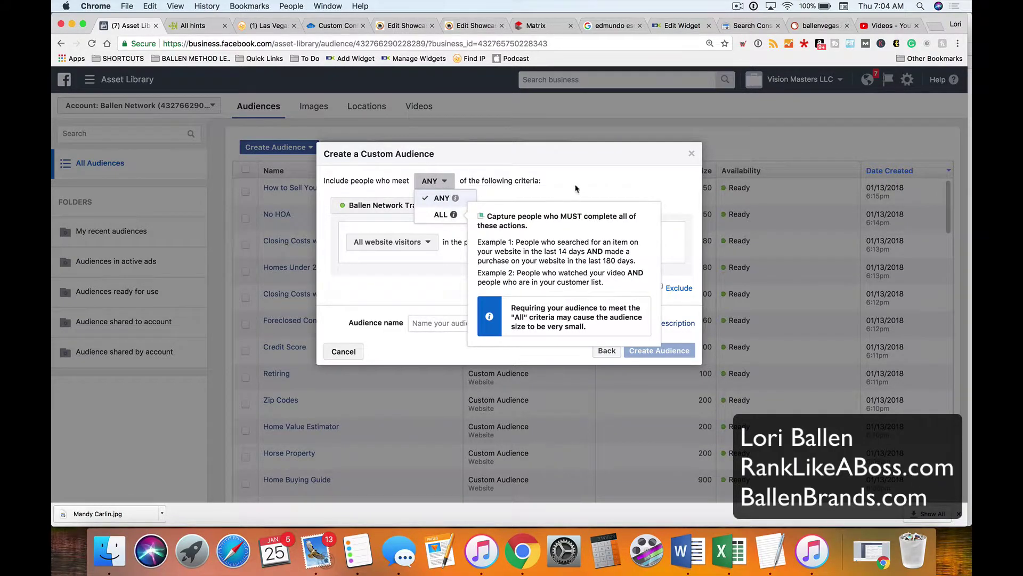
{"action": "left_click", "coordinate": [577, 189]}
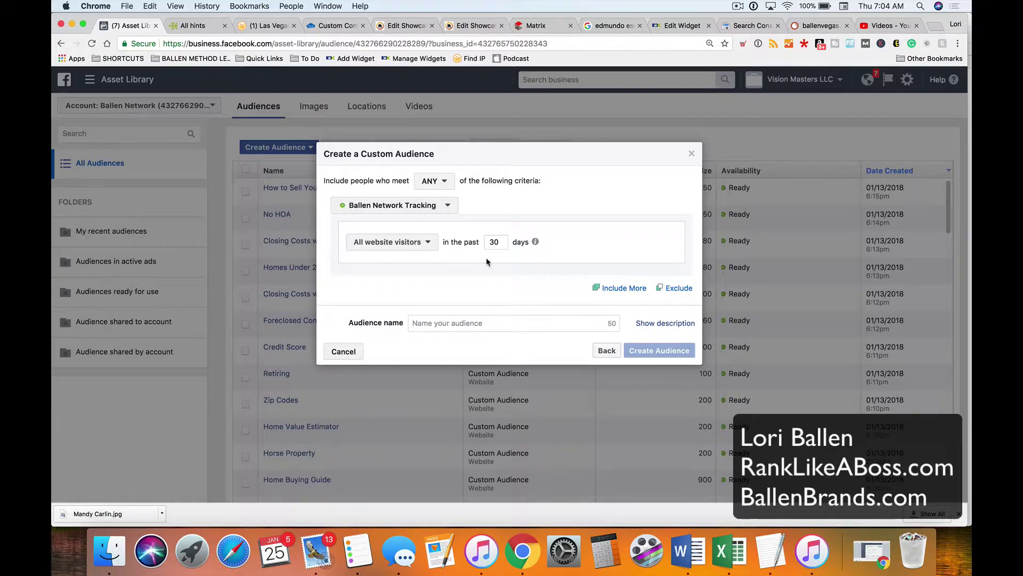
{"action": "double_click", "coordinate": [493, 242]}
{"action": "mouse_move", "coordinate": [538, 245]}
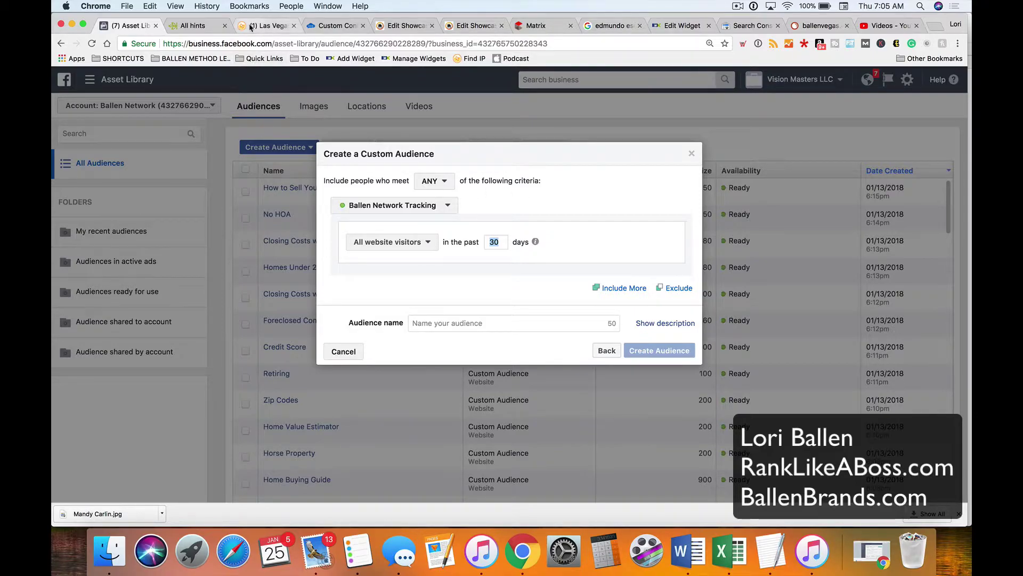
- Switch to Clicky and examine the Las Vegas site's incoming links and top content for the last 7 days
{"action": "left_click_drag", "start_coordinate": [266, 26], "coordinate": [185, 27]}
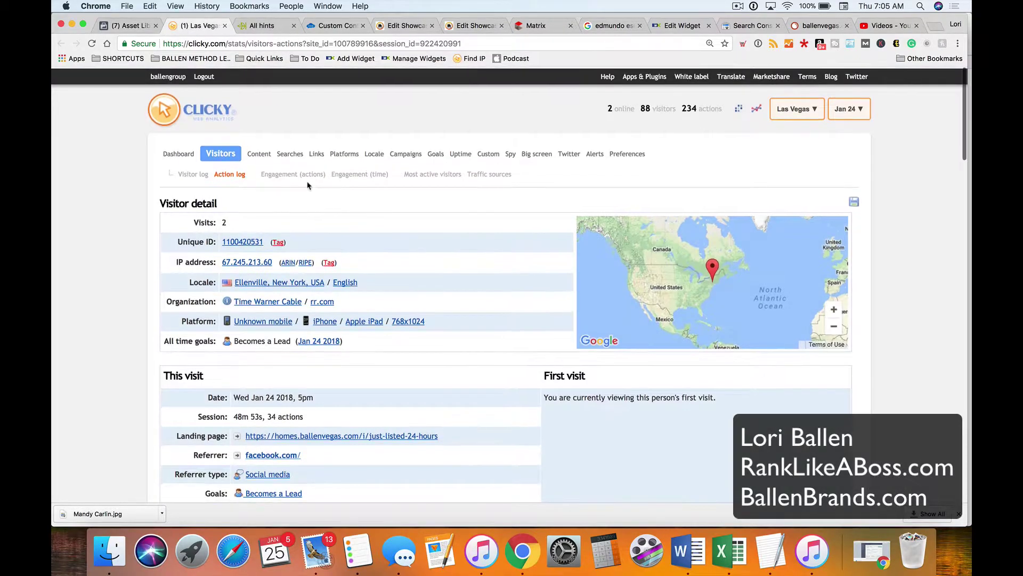
{"action": "left_click", "coordinate": [202, 115]}
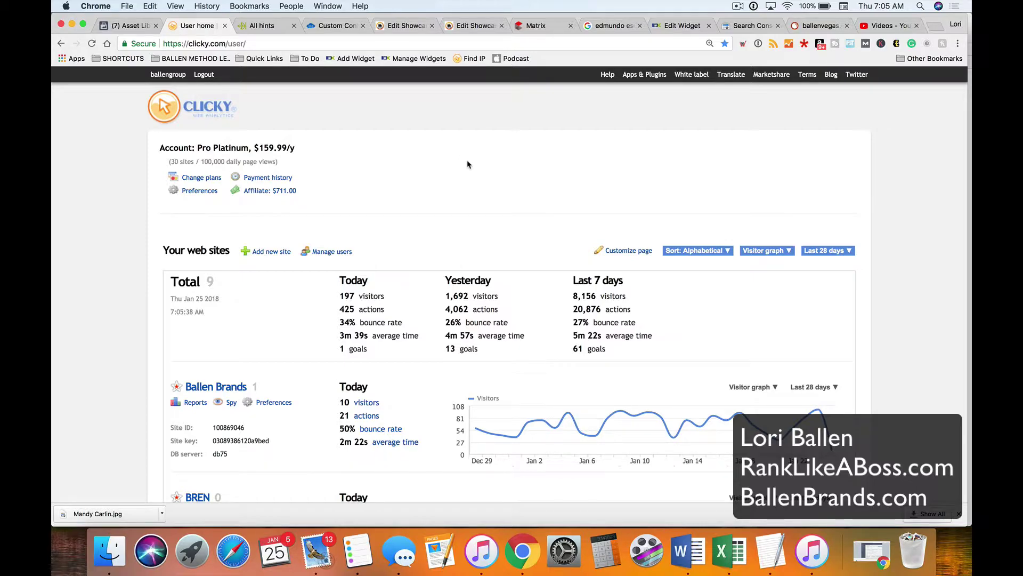
{"action": "scroll", "coordinate": [463, 169], "scroll_direction": "down", "scroll_amount": 6}
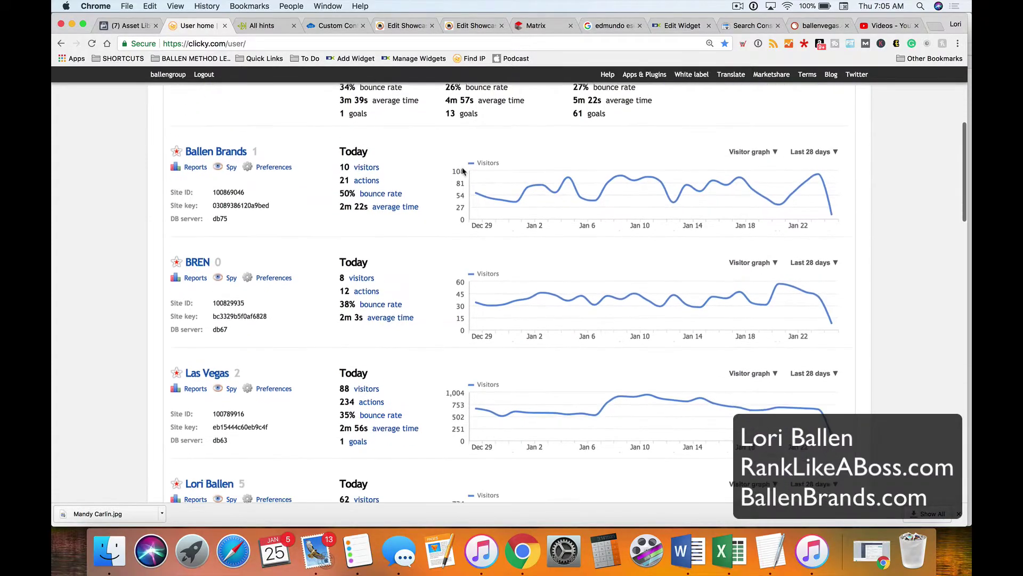
{"action": "scroll", "coordinate": [463, 171], "scroll_direction": "down", "scroll_amount": 1}
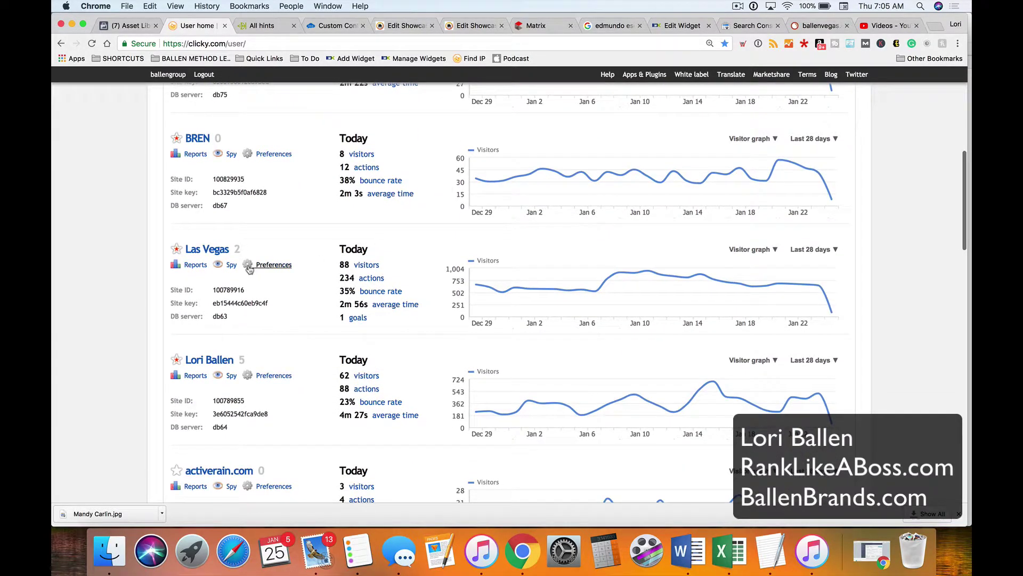
{"action": "left_click", "coordinate": [207, 253]}
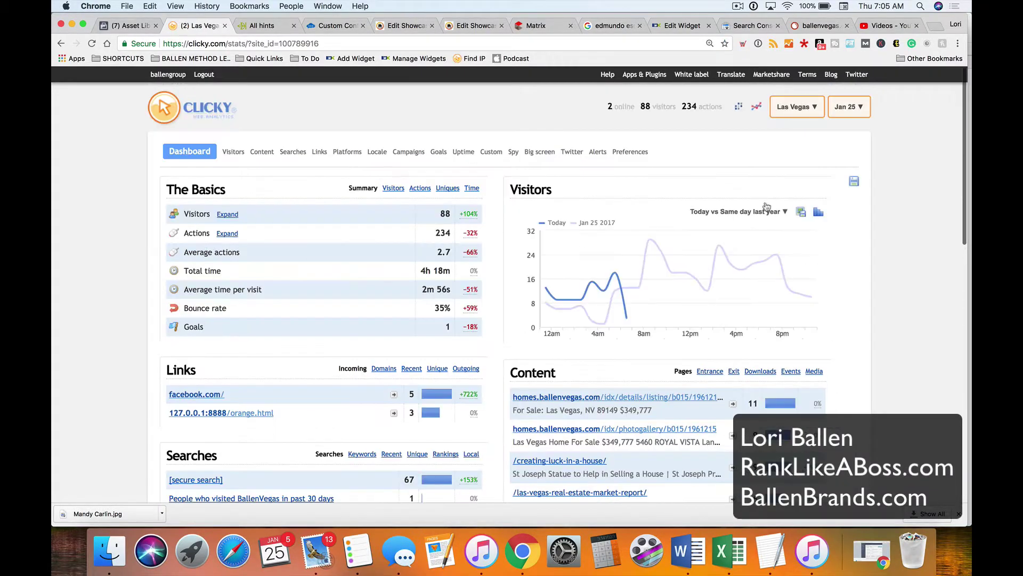
{"action": "left_click", "coordinate": [851, 111]}
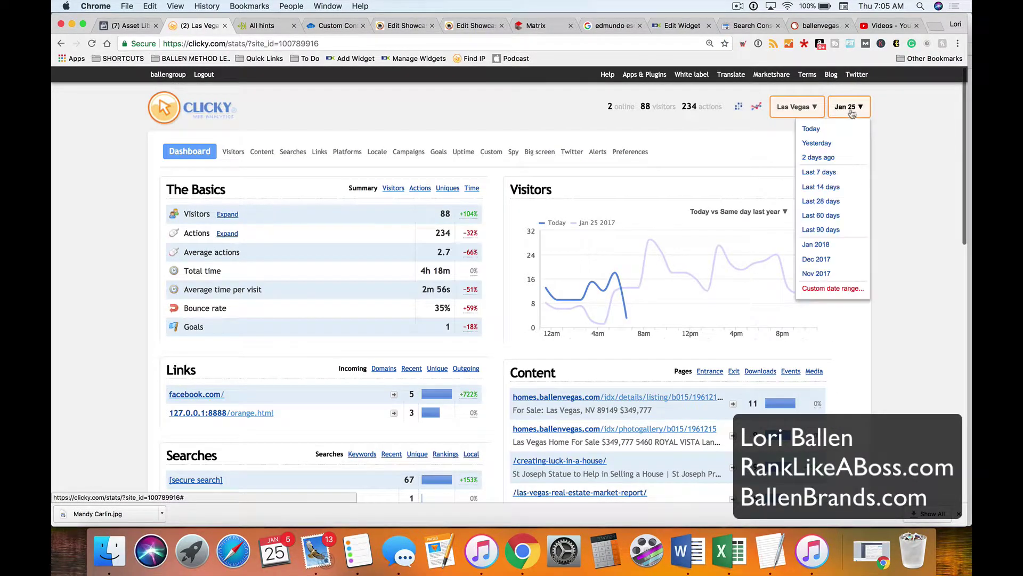
{"action": "left_click", "coordinate": [829, 173]}
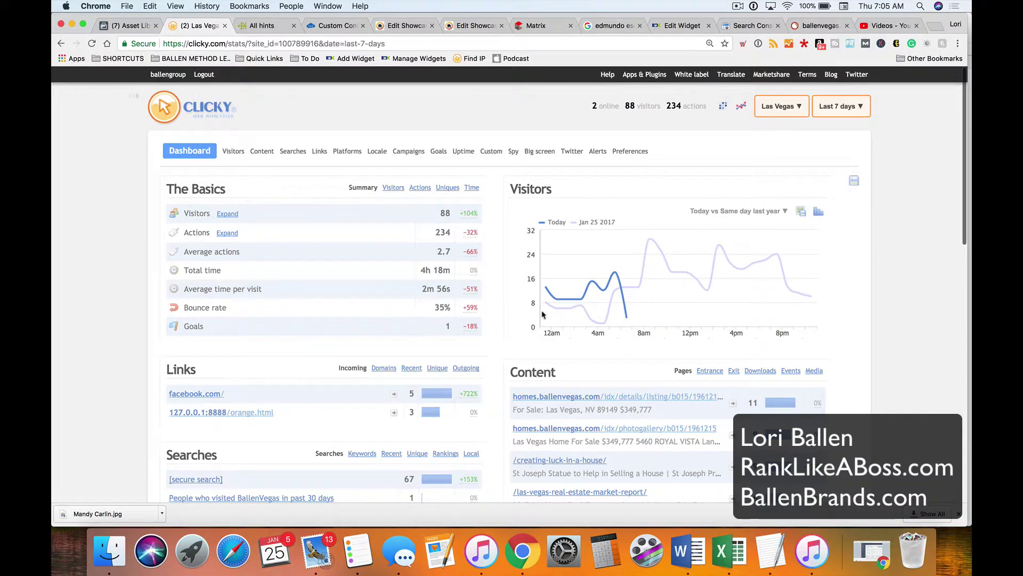
{"action": "scroll", "coordinate": [661, 305], "scroll_direction": "down", "scroll_amount": 3}
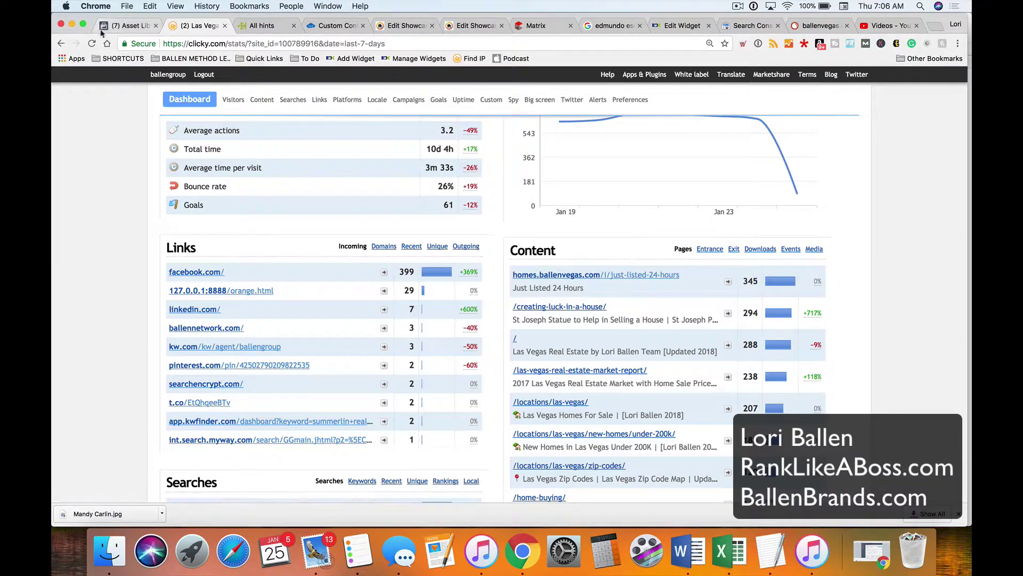
- Return to the Facebook custom audience and set its criterion to Visitors by time spent
{"action": "key", "text": "super+1"}
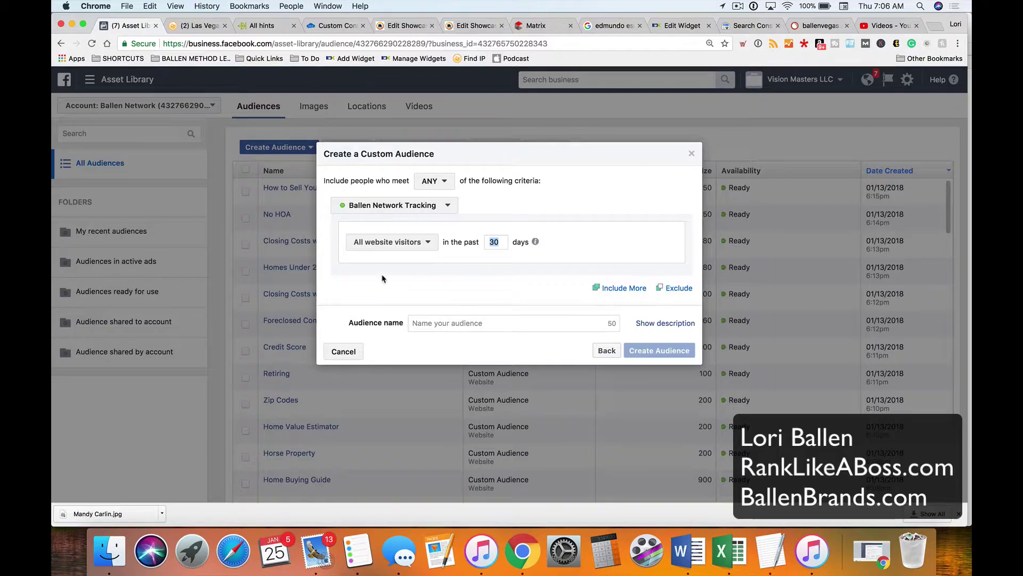
{"action": "left_click", "coordinate": [429, 244]}
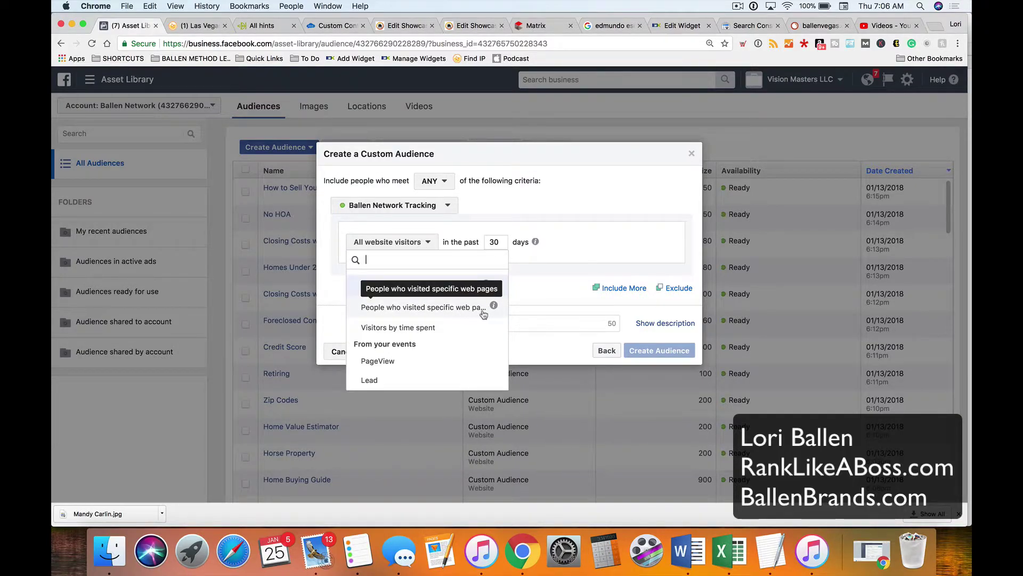
{"action": "left_click", "coordinate": [398, 328]}
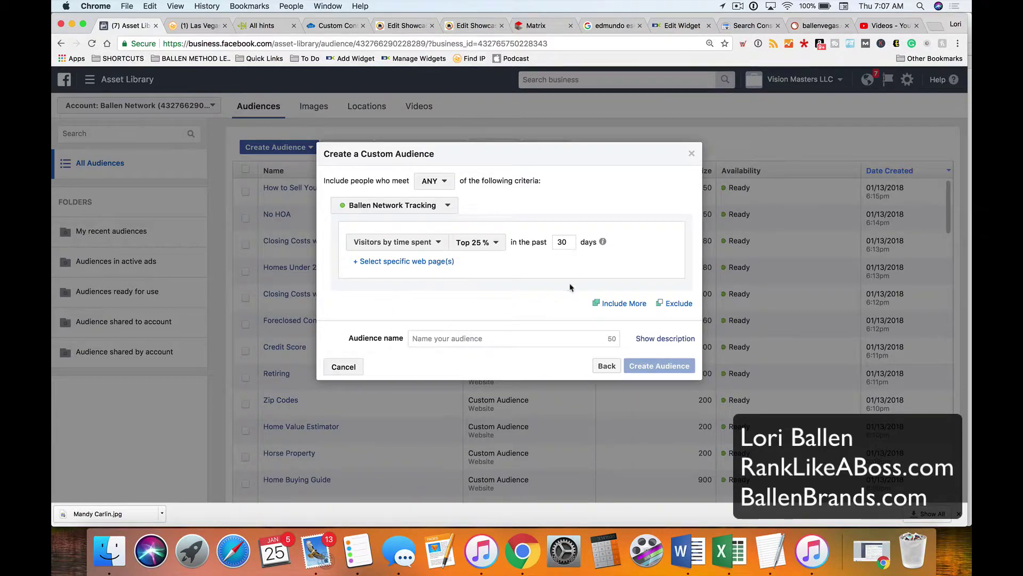
- Name the audience "Top Dwell Time on BallenVegas" and create it, closing the completion dialog
{"action": "left_click", "coordinate": [462, 343]}
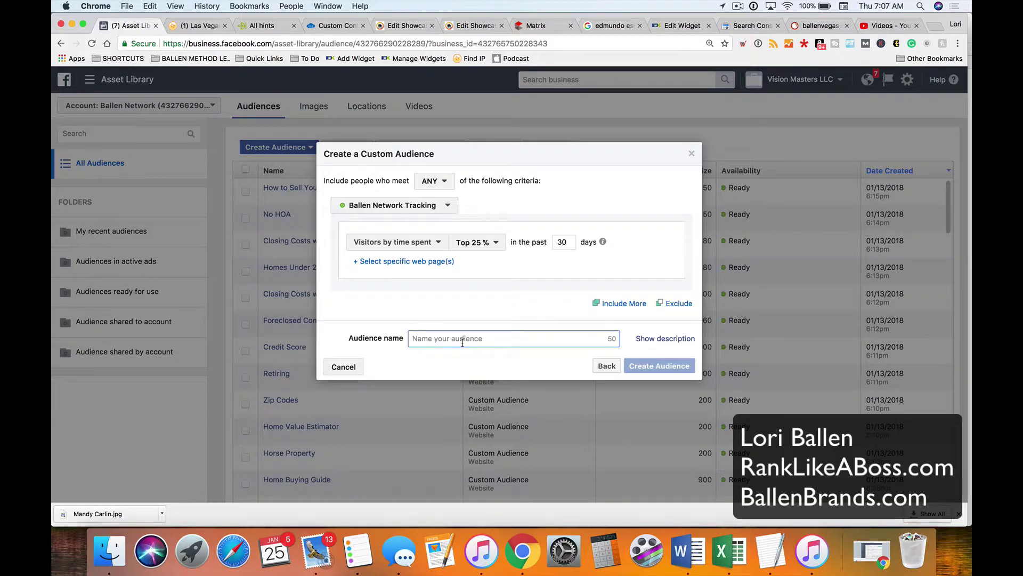
{"action": "type", "text": "Top "}
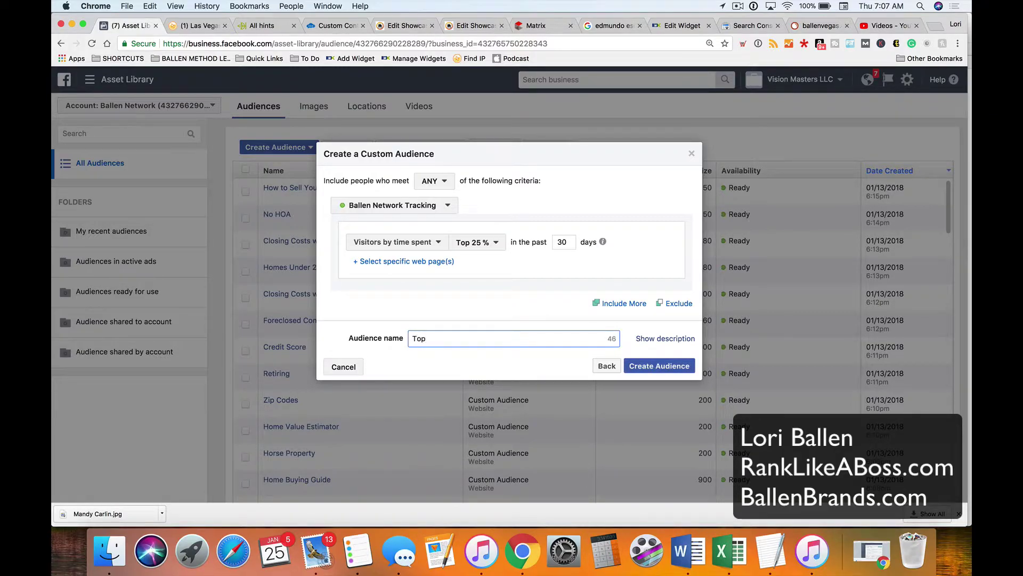
{"action": "type", "text": "Dwell Time on BallenVegas"}
{"action": "left_click", "coordinate": [667, 366]}
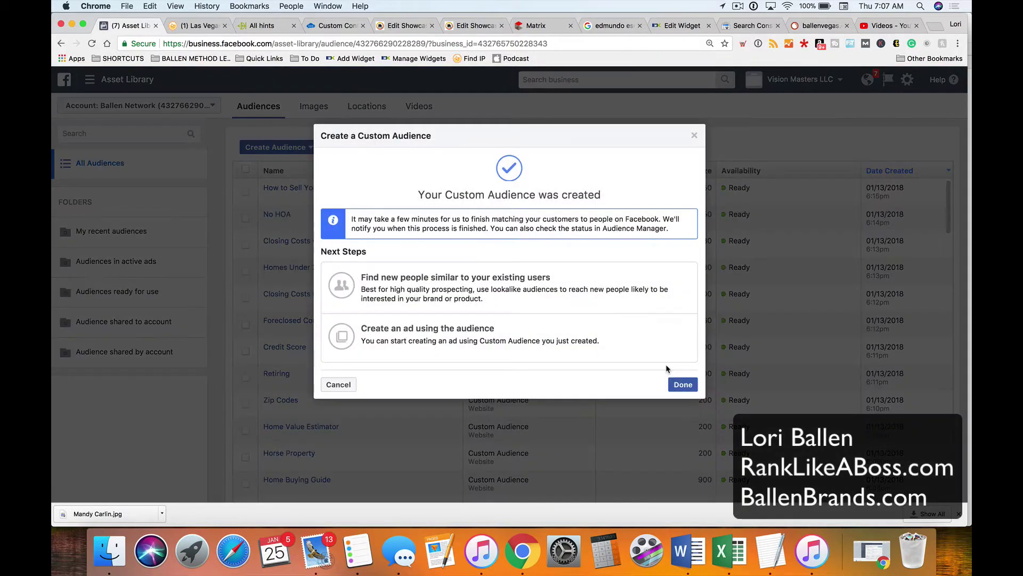
{"action": "left_click", "coordinate": [684, 384]}
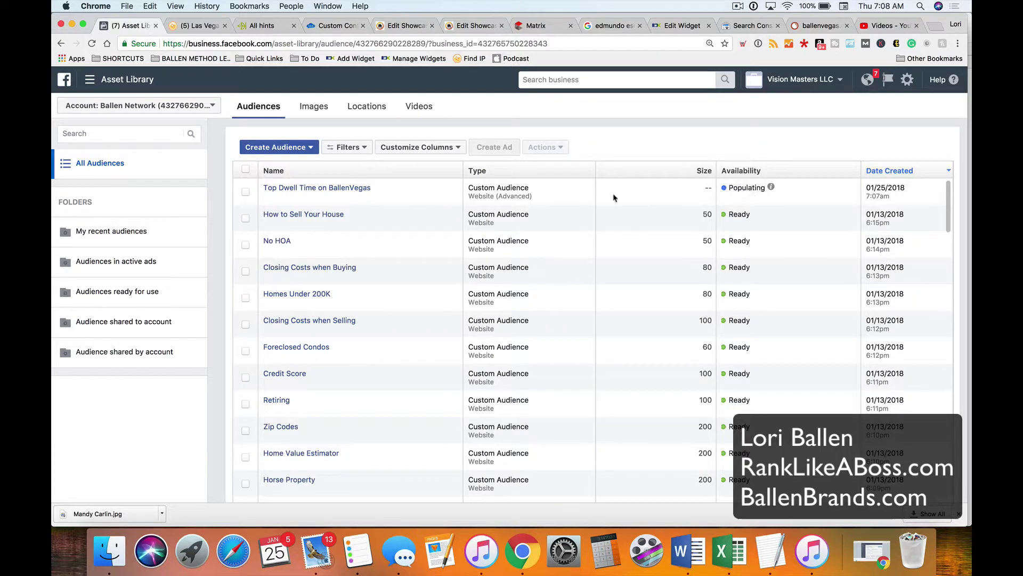
- Review the actions available for the Top Dwell Time on BallenVegas audience, leaving it unselected
{"action": "left_click", "coordinate": [245, 192]}
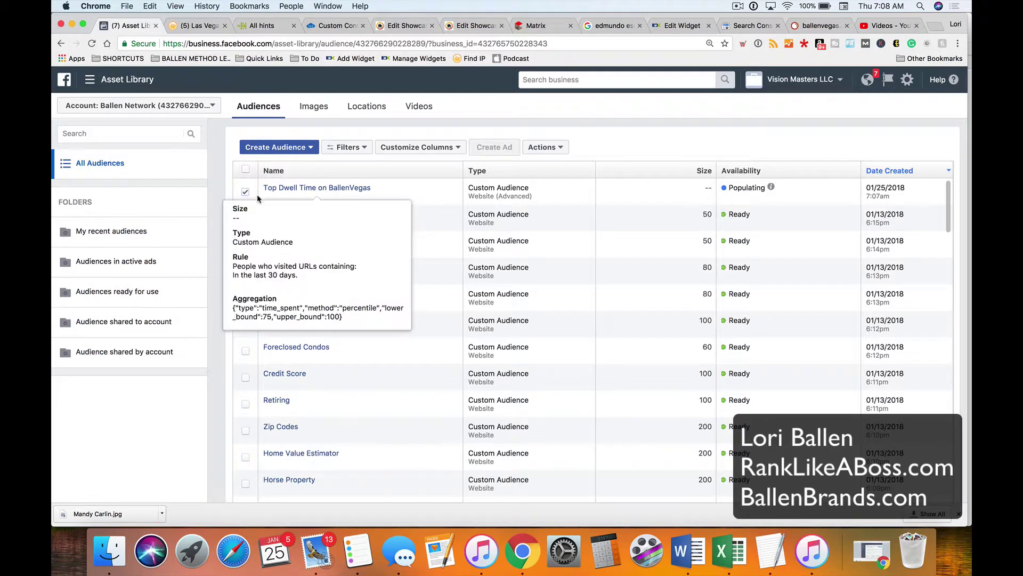
{"action": "left_click", "coordinate": [562, 149]}
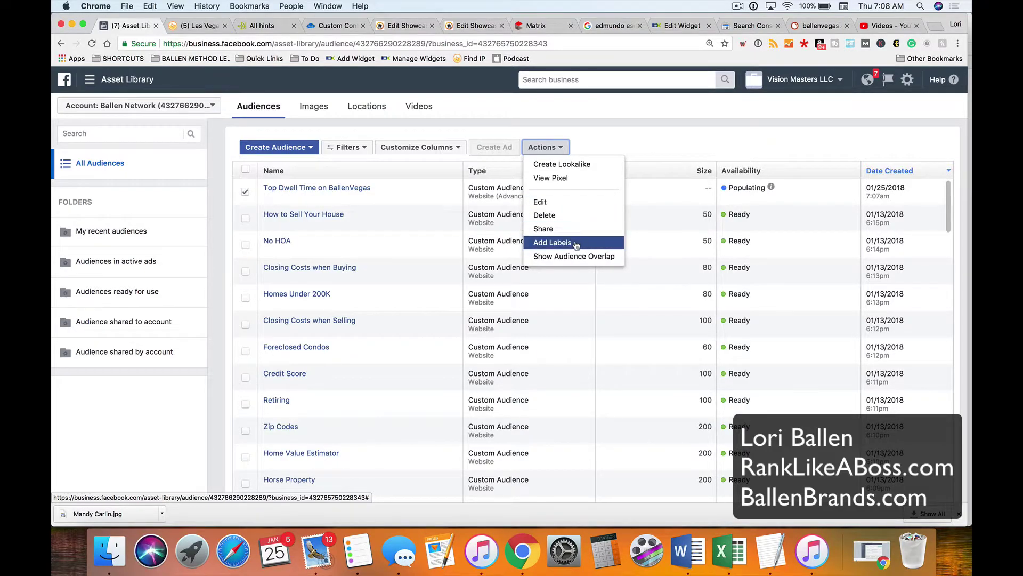
{"action": "left_click", "coordinate": [245, 191]}
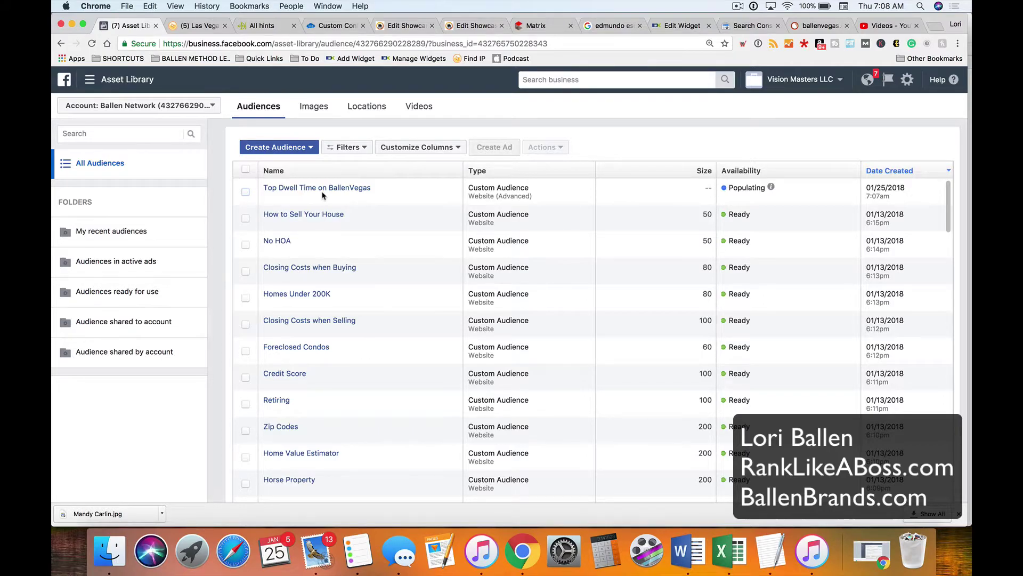
{"action": "left_click", "coordinate": [246, 192]}
{"action": "left_click", "coordinate": [245, 193]}
- Start a new website-traffic custom audience that includes all website visitors in the past 30 days
{"action": "left_click", "coordinate": [286, 149]}
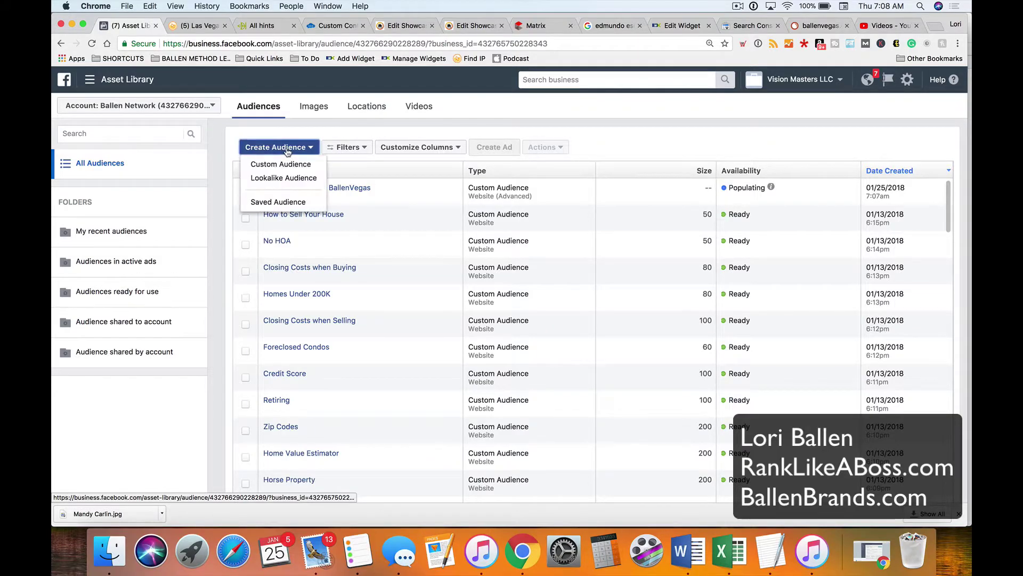
{"action": "left_click", "coordinate": [278, 165]}
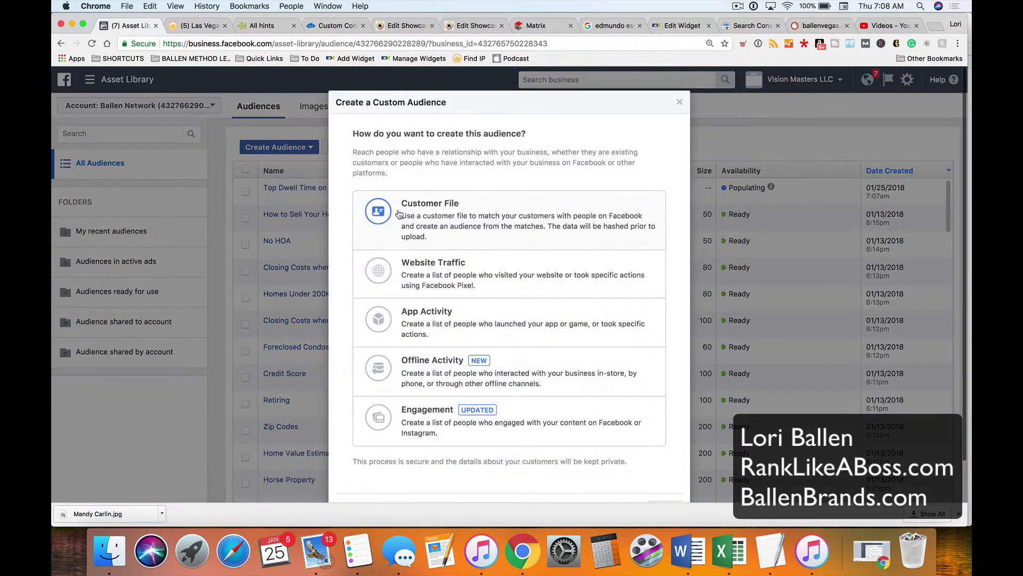
{"action": "left_click", "coordinate": [436, 282]}
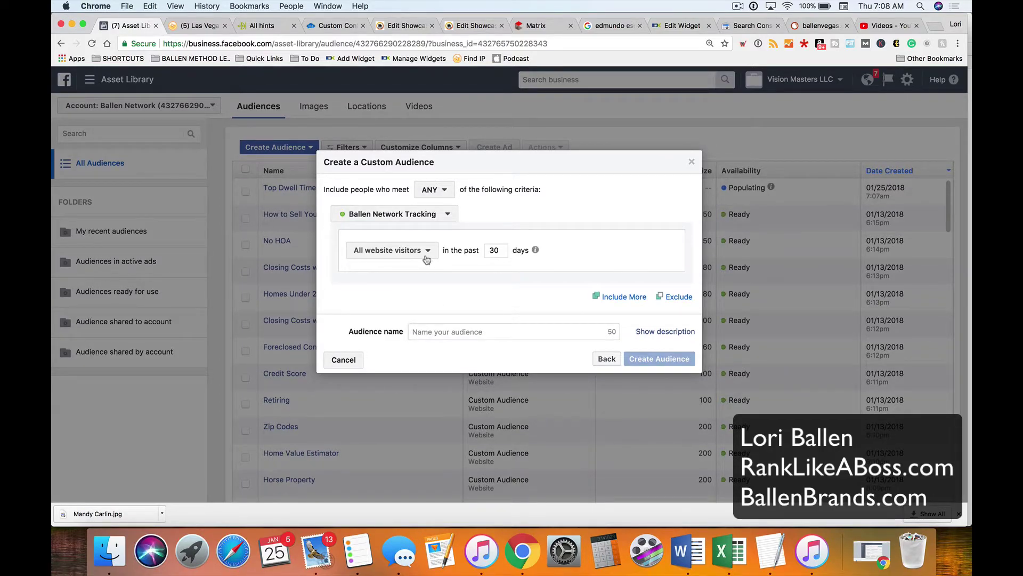
{"action": "left_click", "coordinate": [417, 257]}
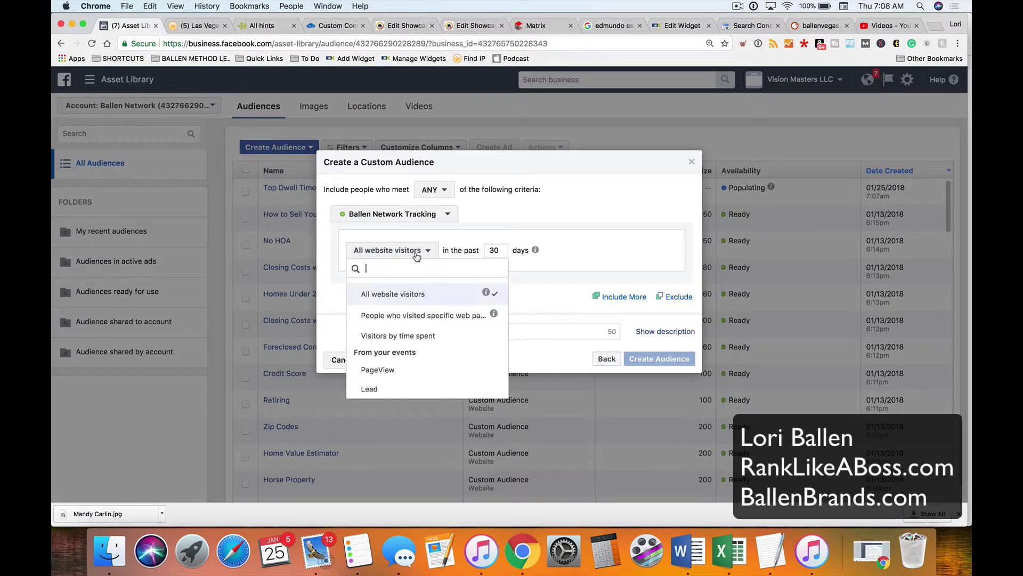
{"action": "left_click", "coordinate": [409, 297]}
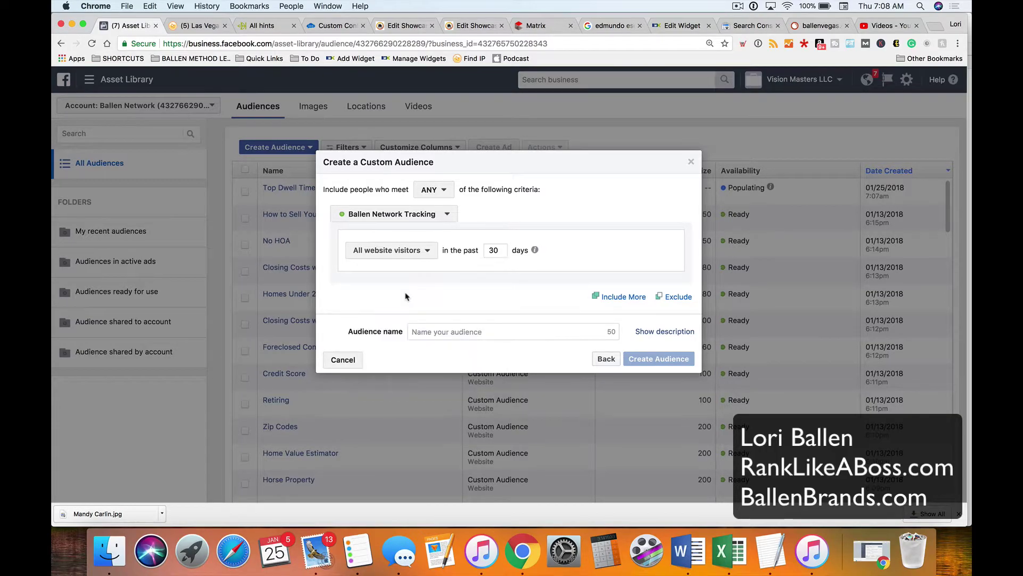
{"action": "left_click", "coordinate": [400, 251]}
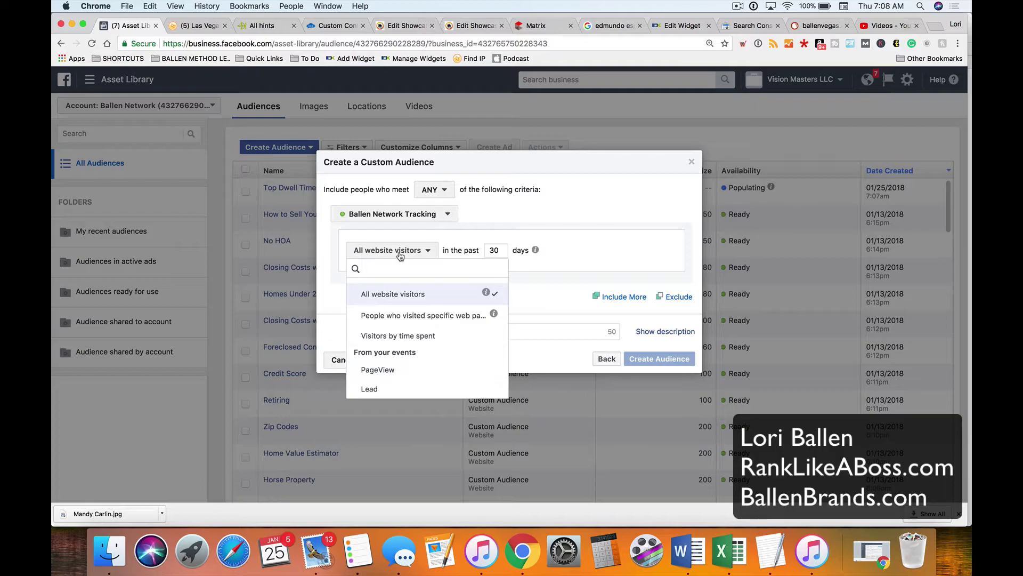
{"action": "left_click", "coordinate": [614, 287]}
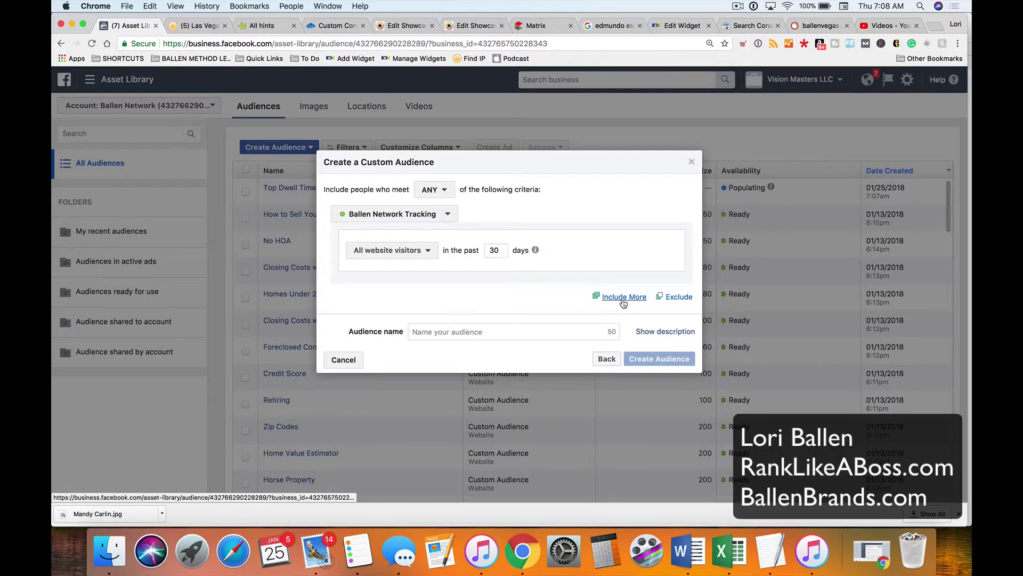
{"action": "left_click", "coordinate": [623, 299]}
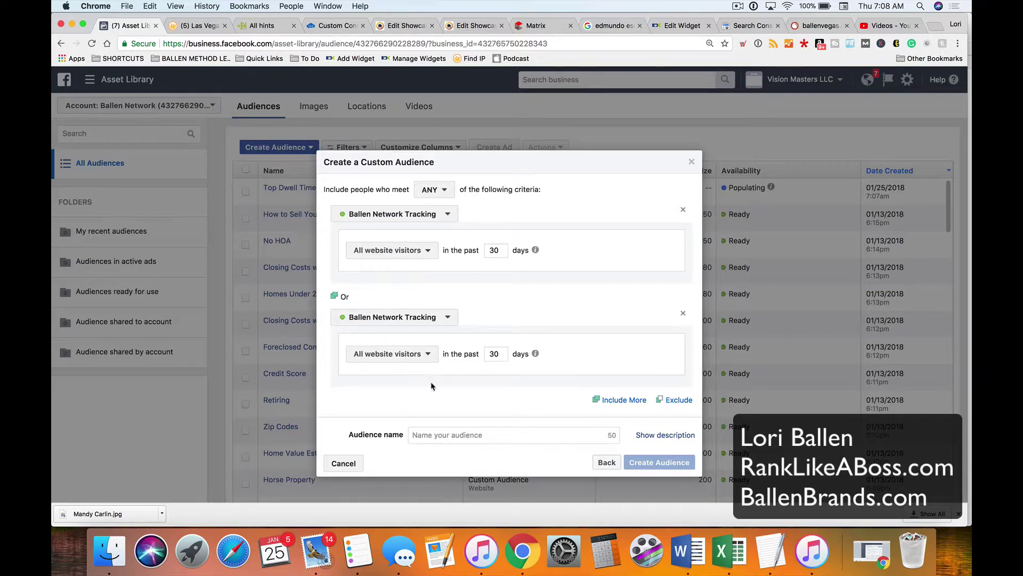
{"action": "left_click", "coordinate": [420, 354]}
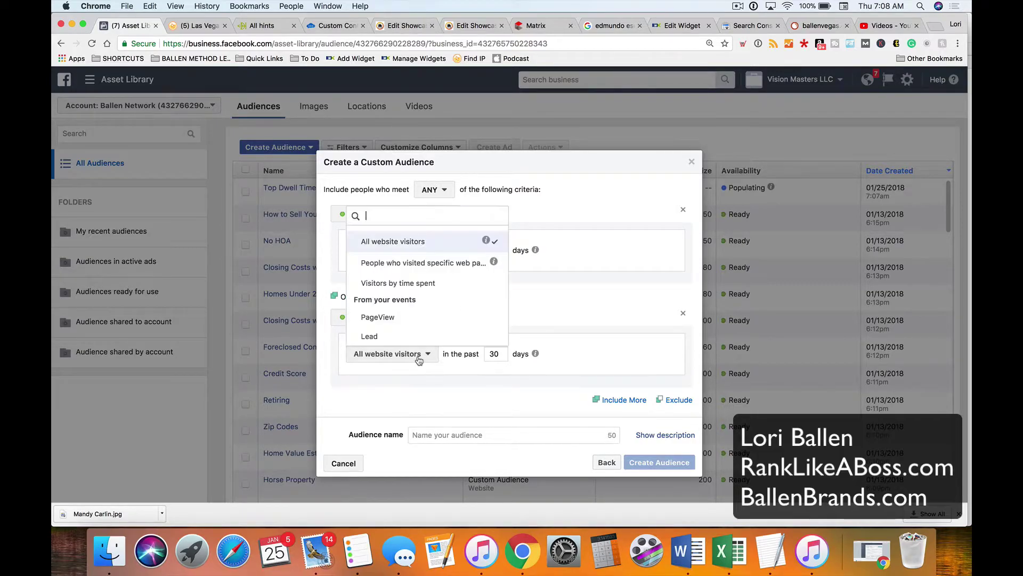
{"action": "left_click", "coordinate": [398, 321]}
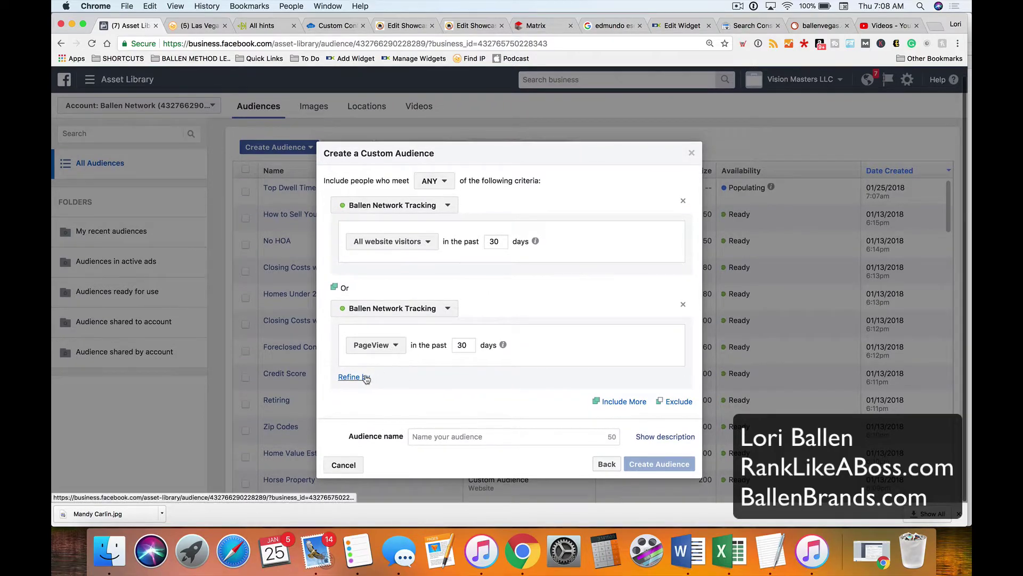
{"action": "left_click", "coordinate": [394, 347]}
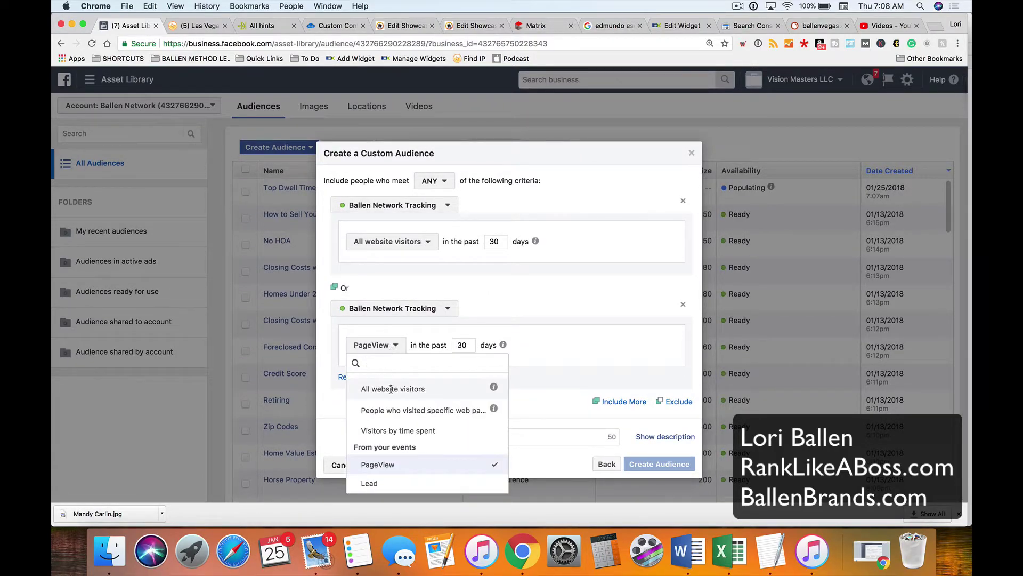
{"action": "left_click", "coordinate": [394, 346]}
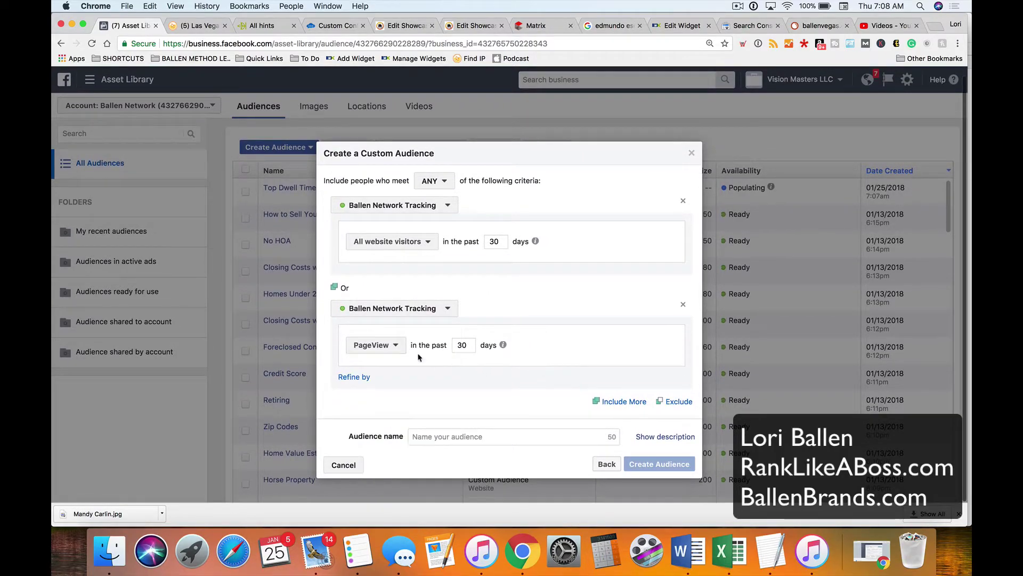
{"action": "left_click", "coordinate": [682, 307]}
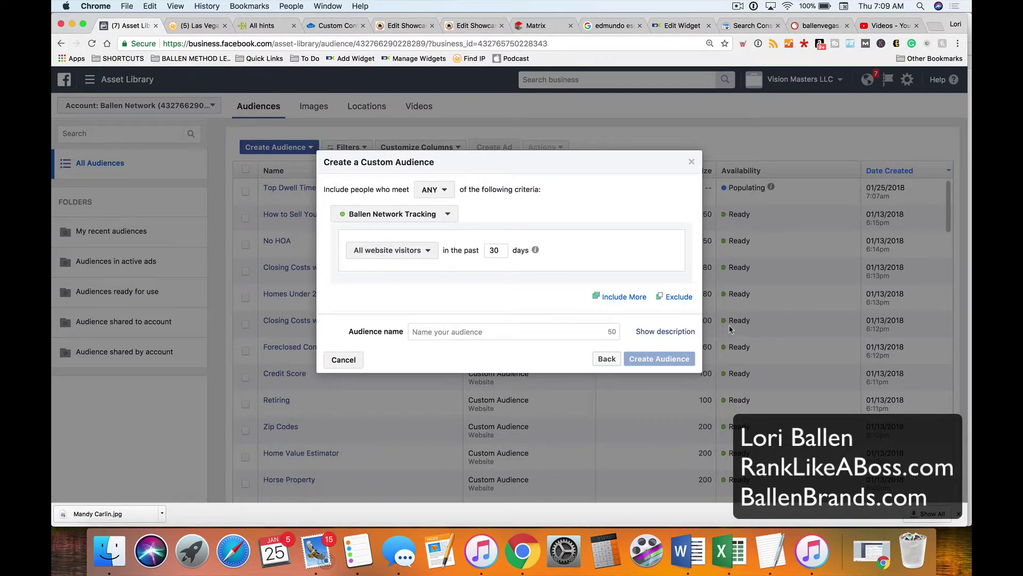
- Add an exclusion to the audience for people with a PageView event in the past 30 days
{"action": "left_click", "coordinate": [677, 297]}
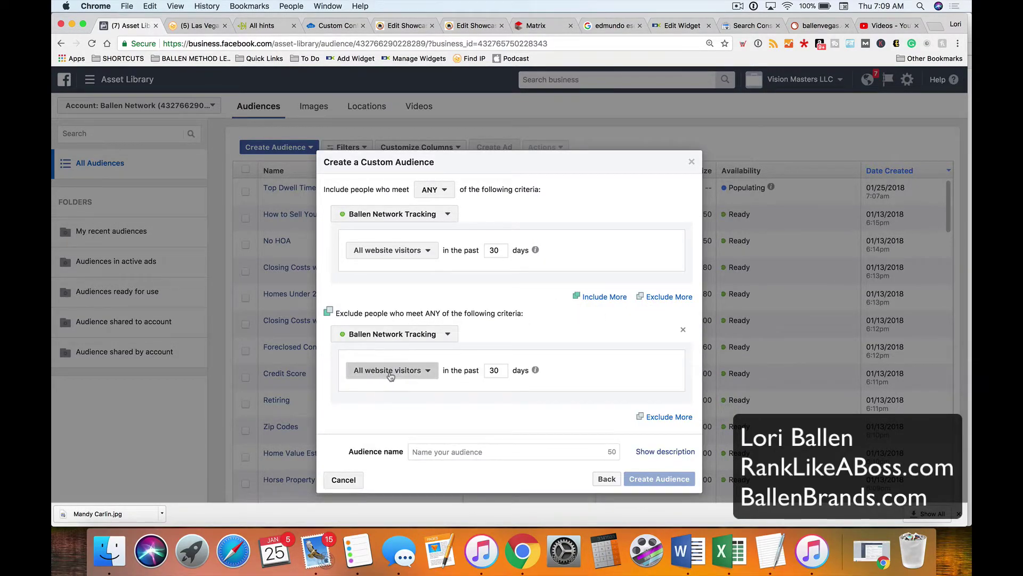
{"action": "left_click", "coordinate": [391, 373]}
{"action": "left_click", "coordinate": [399, 333]}
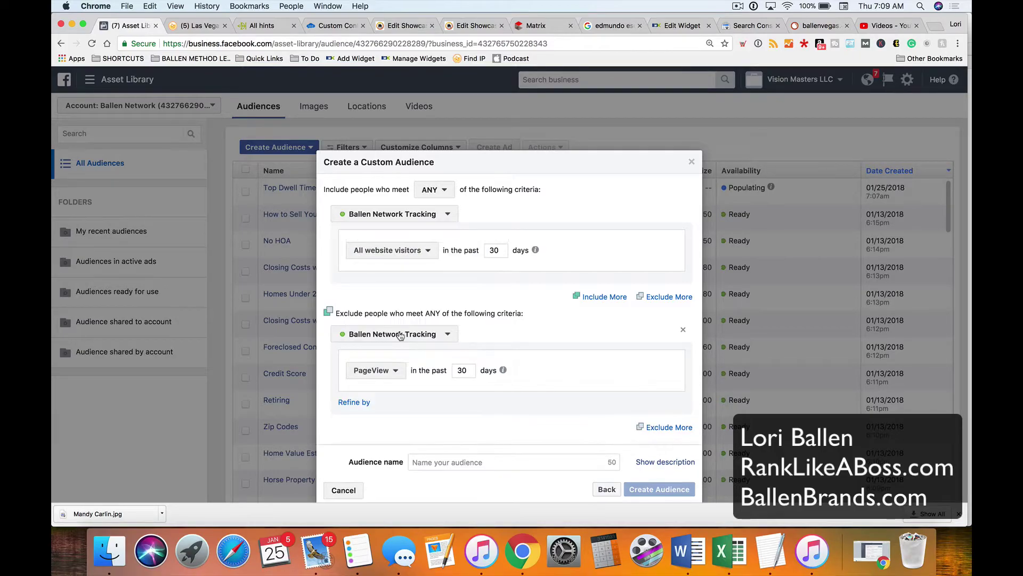
{"action": "left_click", "coordinate": [388, 351]}
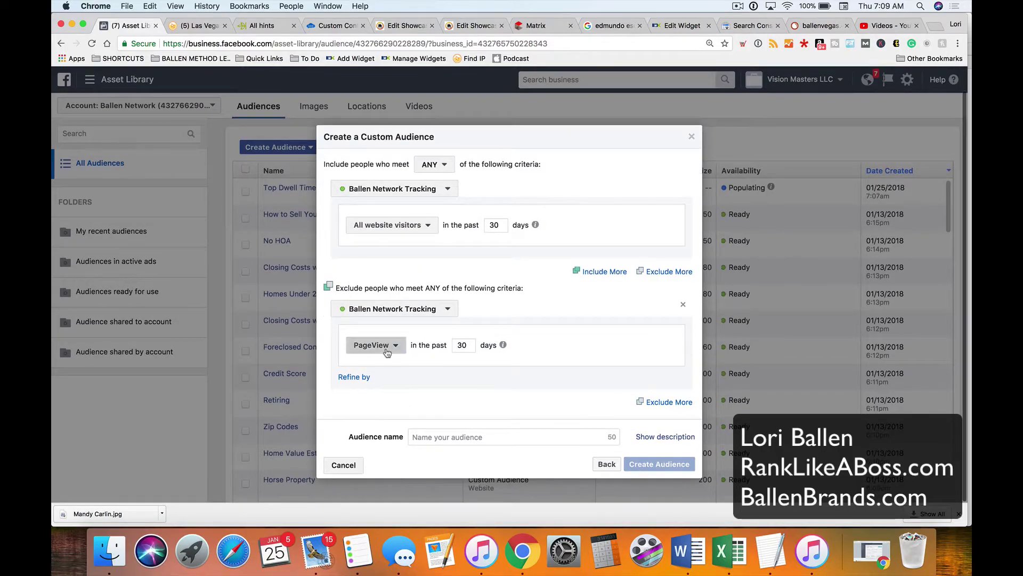
{"action": "left_click", "coordinate": [388, 350]}
- Refine the excluded PageView criterion by URL, using the contains condition
{"action": "left_click", "coordinate": [354, 376]}
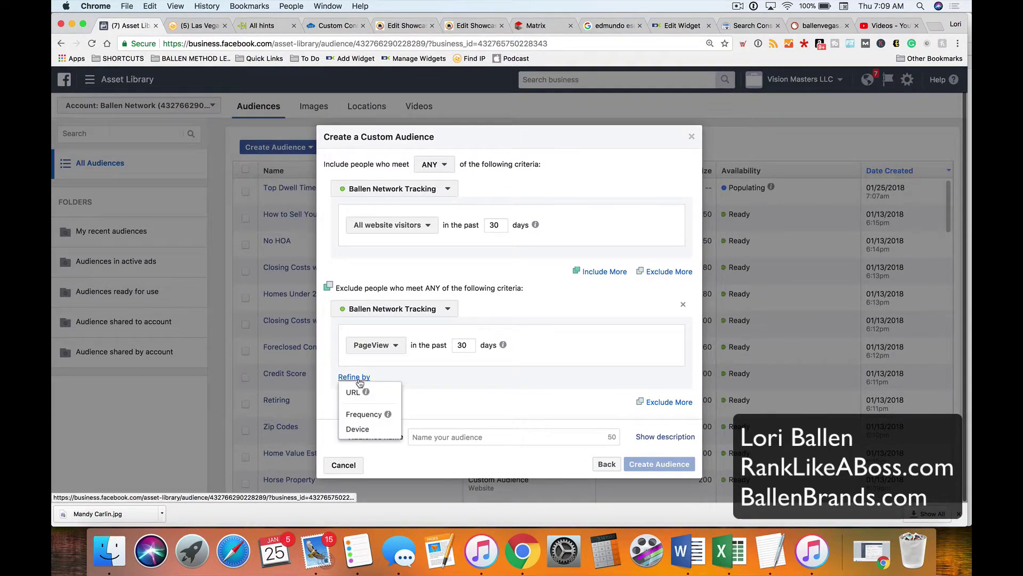
{"action": "left_click", "coordinate": [365, 395]}
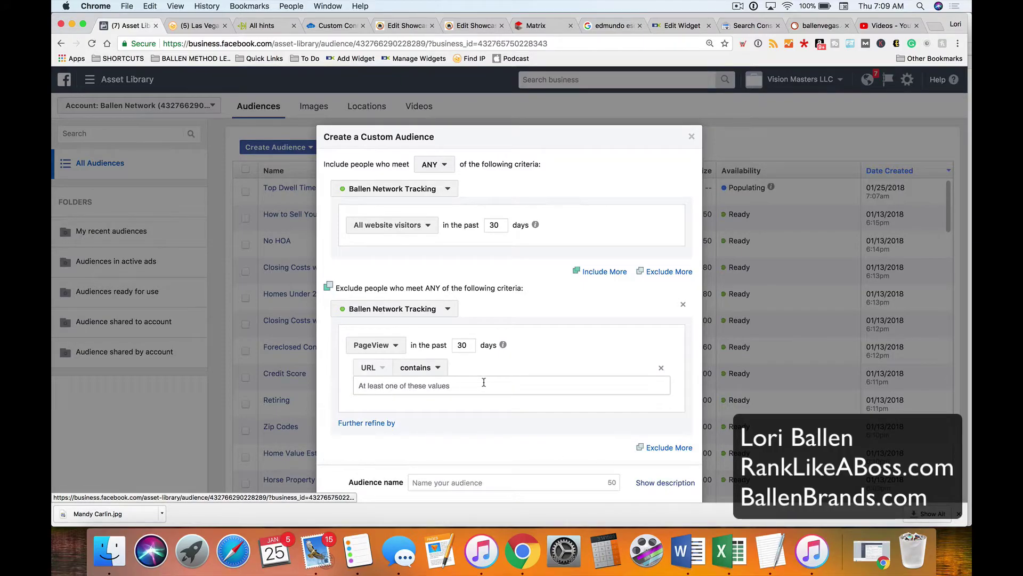
{"action": "scroll", "coordinate": [468, 380], "scroll_direction": "down", "scroll_amount": 2}
{"action": "left_click", "coordinate": [428, 349]}
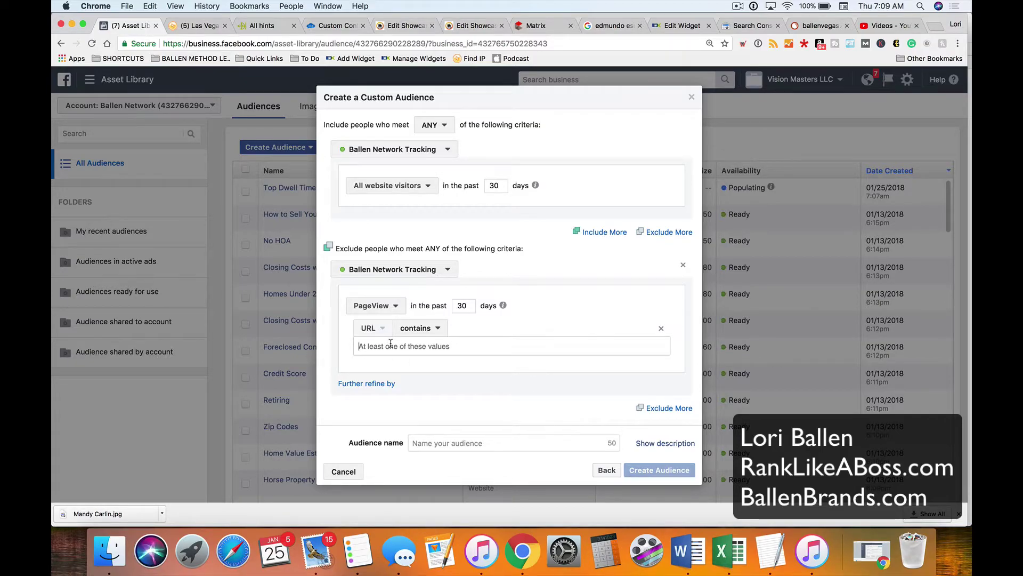
- Switch to Clicky and look through the Las Vegas site's dashboard and its full list of content pages
{"action": "left_click", "coordinate": [195, 25]}
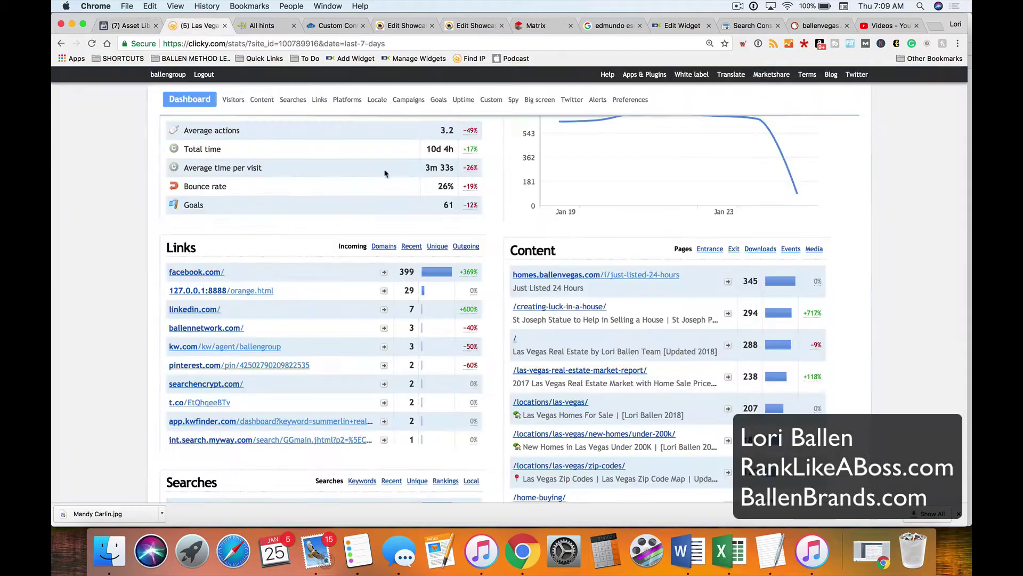
{"action": "scroll", "coordinate": [629, 279], "scroll_direction": "down", "scroll_amount": 1}
{"action": "scroll", "coordinate": [629, 279], "scroll_direction": "down", "scroll_amount": 5}
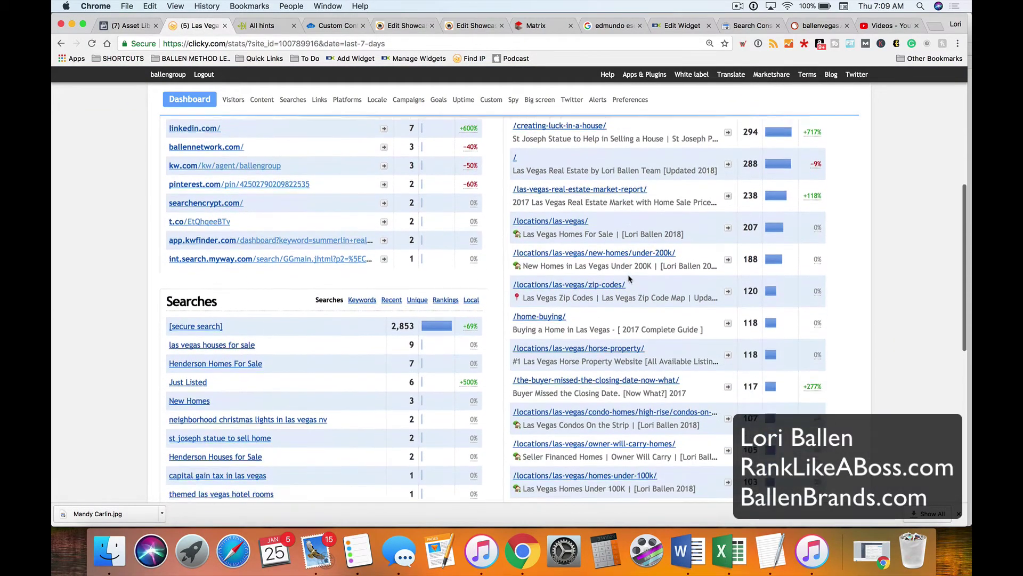
{"action": "scroll", "coordinate": [630, 278], "scroll_direction": "down", "scroll_amount": 3}
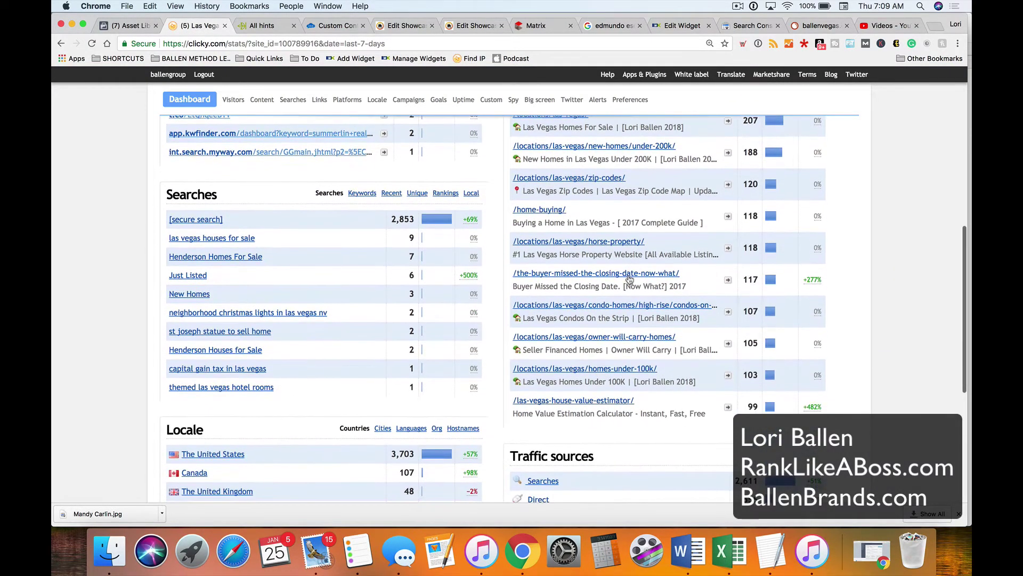
{"action": "scroll", "coordinate": [320, 289], "scroll_direction": "up", "scroll_amount": 10}
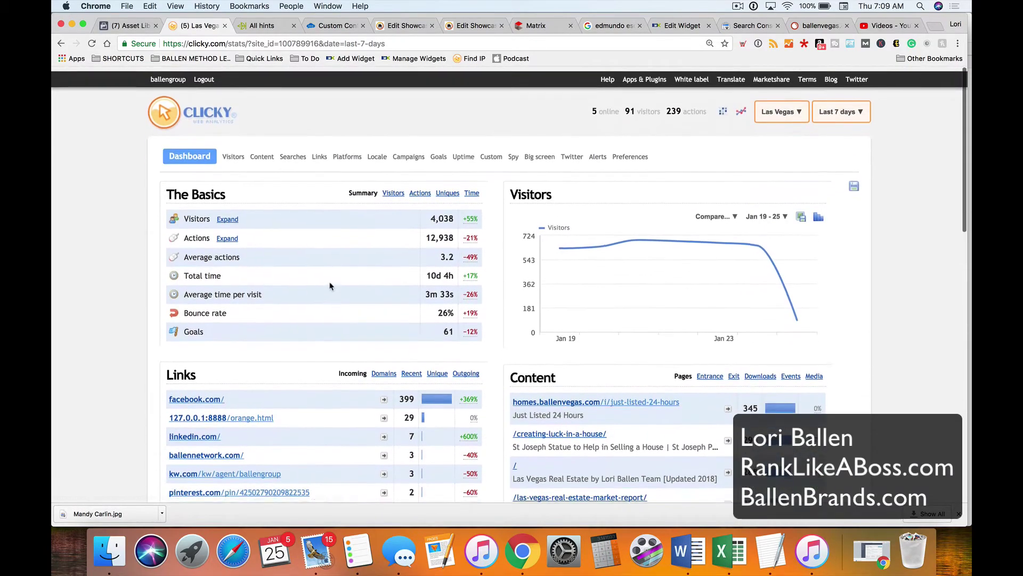
{"action": "left_click", "coordinate": [264, 156]}
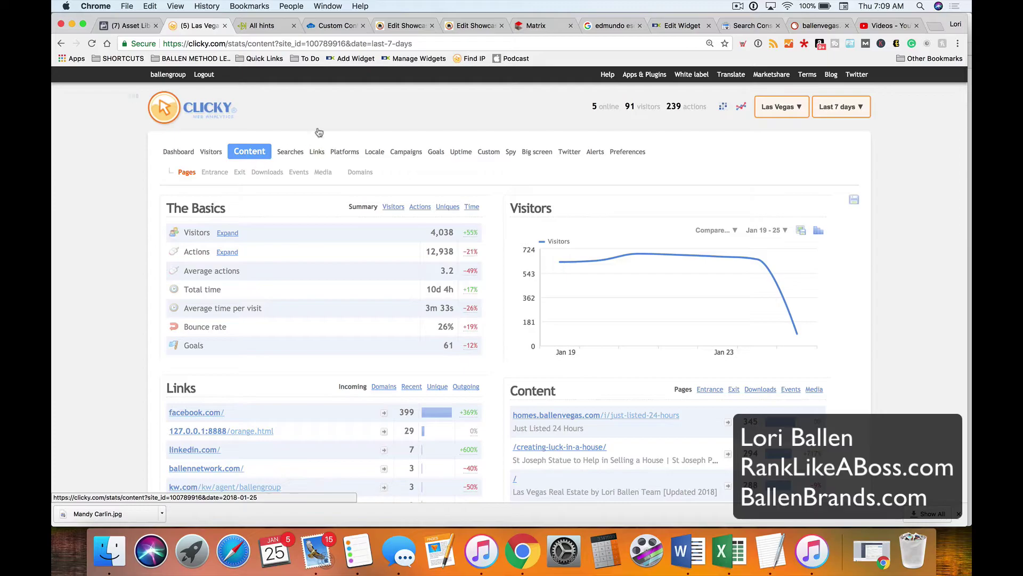
- Open the bookmarked Thank You page in a new browser tab and bring it to the front
{"action": "left_click", "coordinate": [263, 59]}
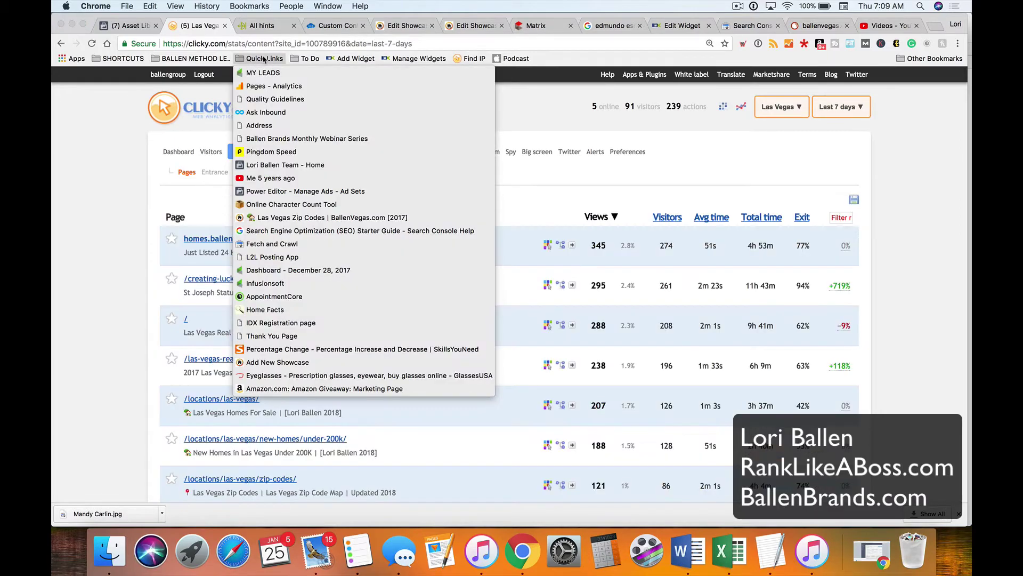
{"action": "right_click", "coordinate": [285, 338]}
{"action": "left_click", "coordinate": [306, 343]}
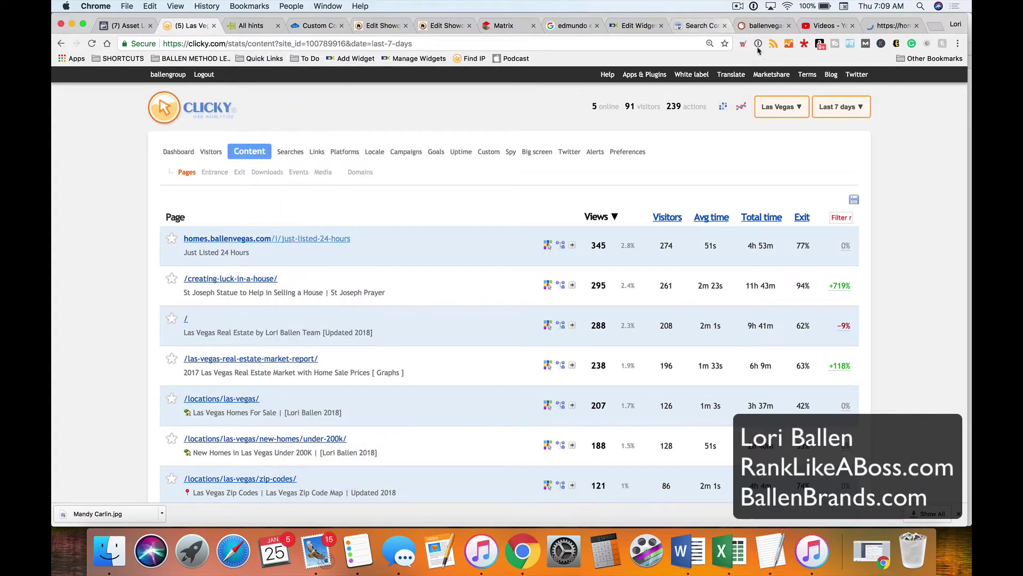
{"action": "left_click", "coordinate": [897, 26]}
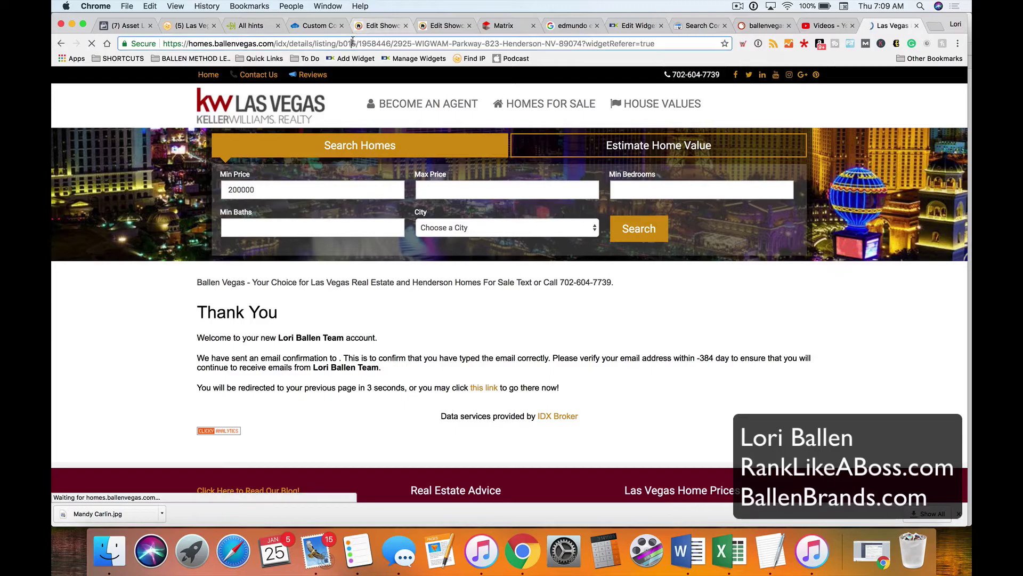
- Go back from the redirected property listing to the Thank You page and copy its web address
{"action": "key", "text": "super+bracketleft"}
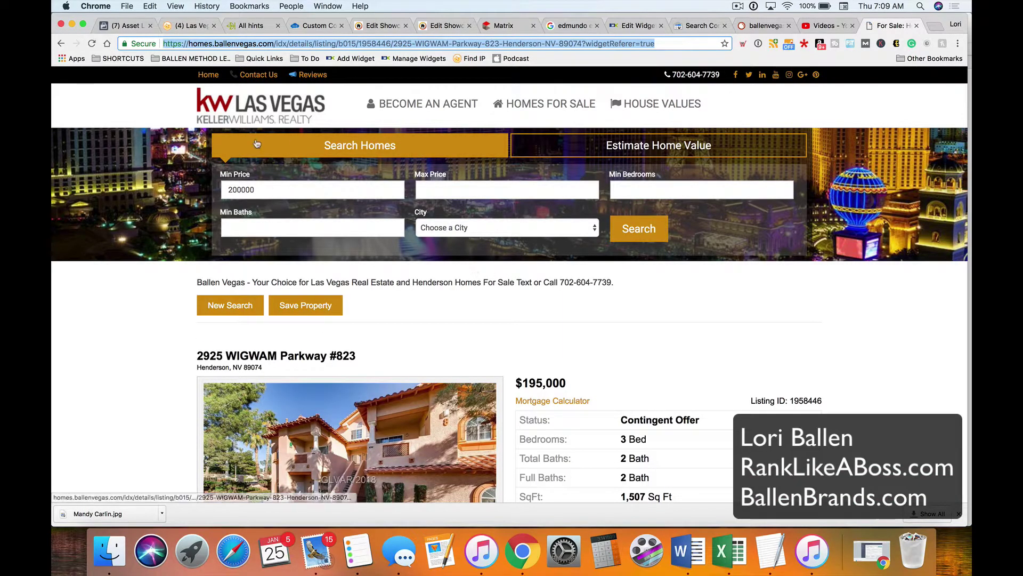
{"action": "left_click", "coordinate": [60, 44]}
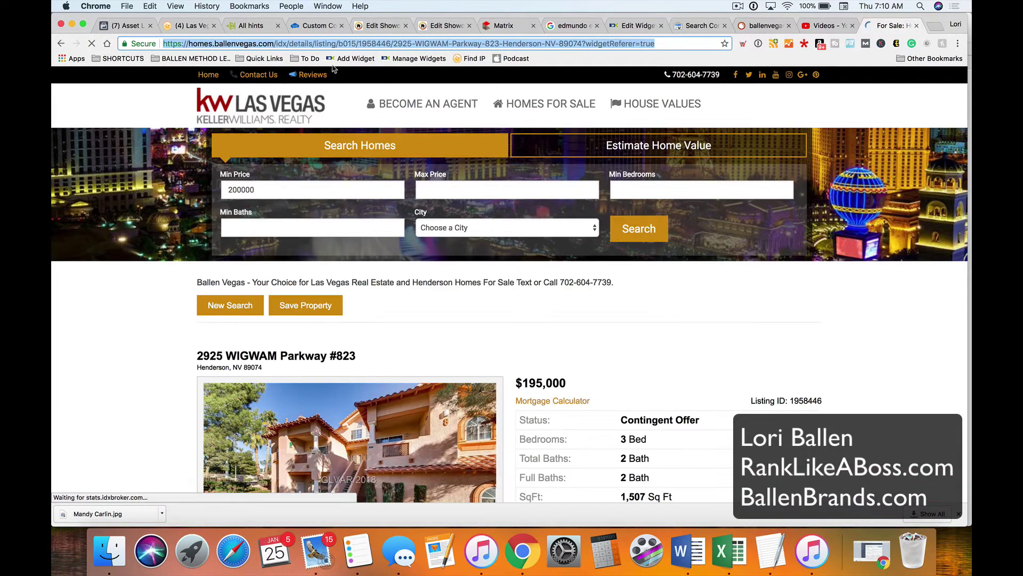
{"action": "left_click", "coordinate": [180, 26]}
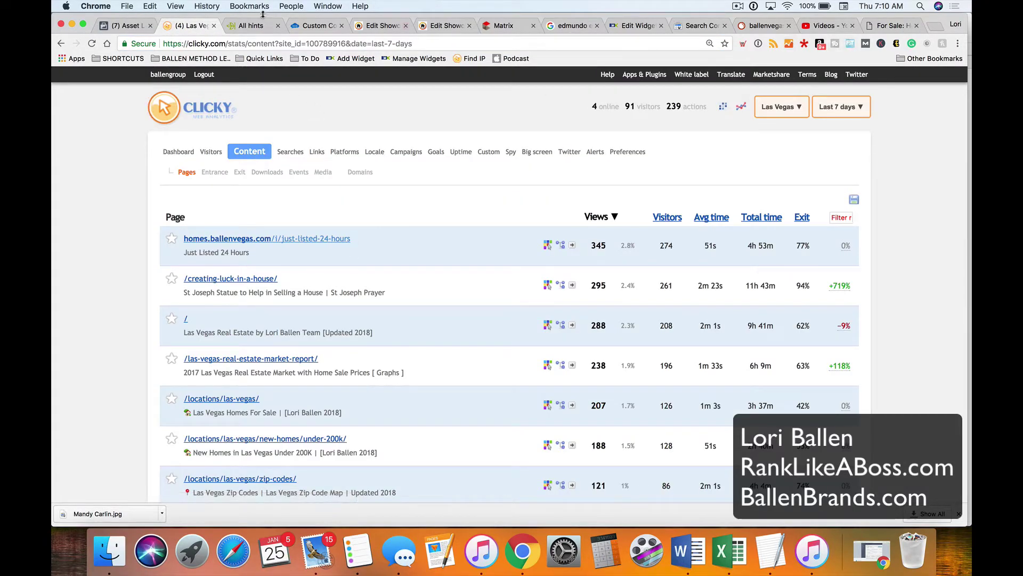
{"action": "left_click", "coordinate": [893, 25]}
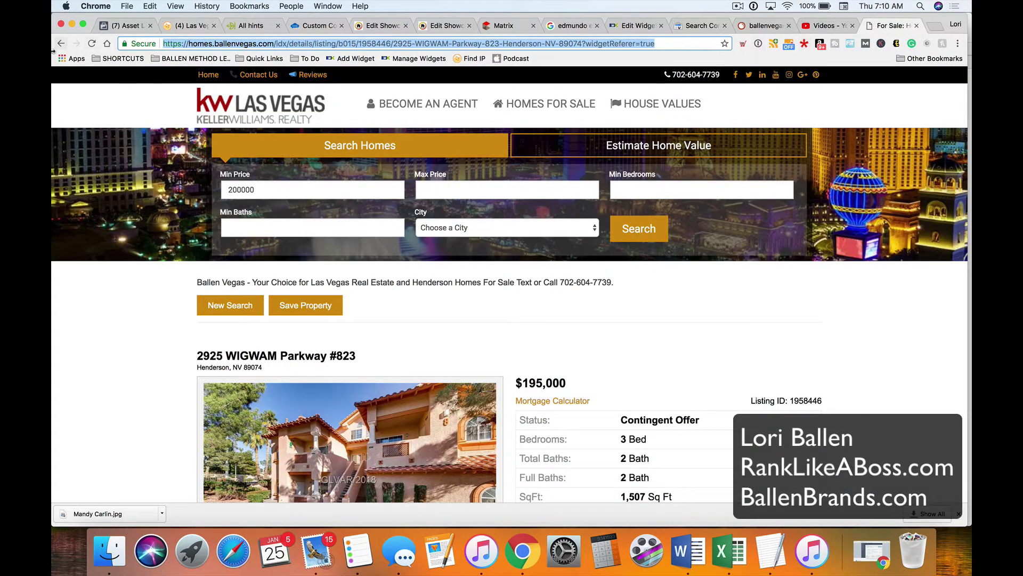
{"action": "left_click", "coordinate": [60, 44]}
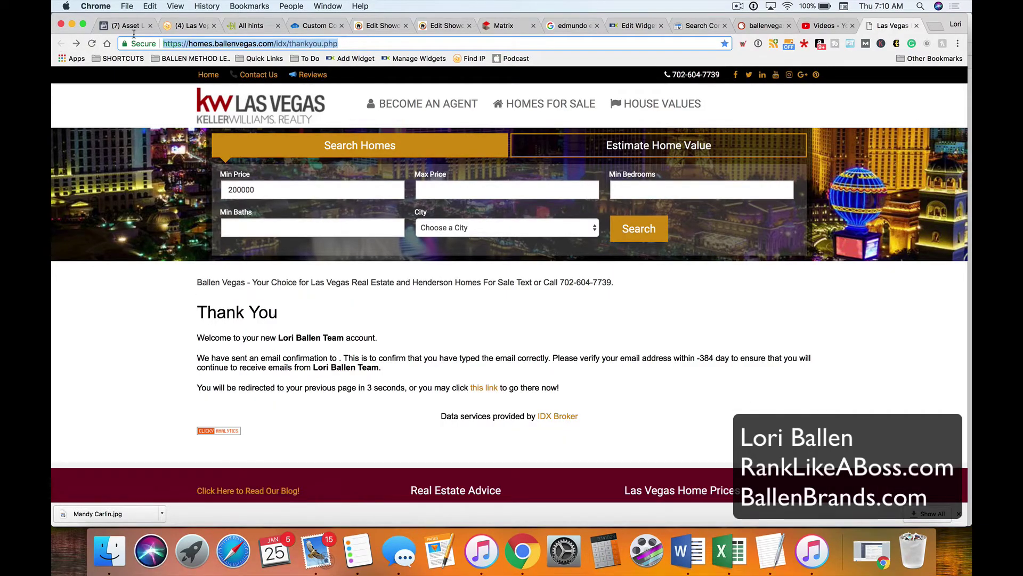
{"action": "left_click", "coordinate": [124, 26]}
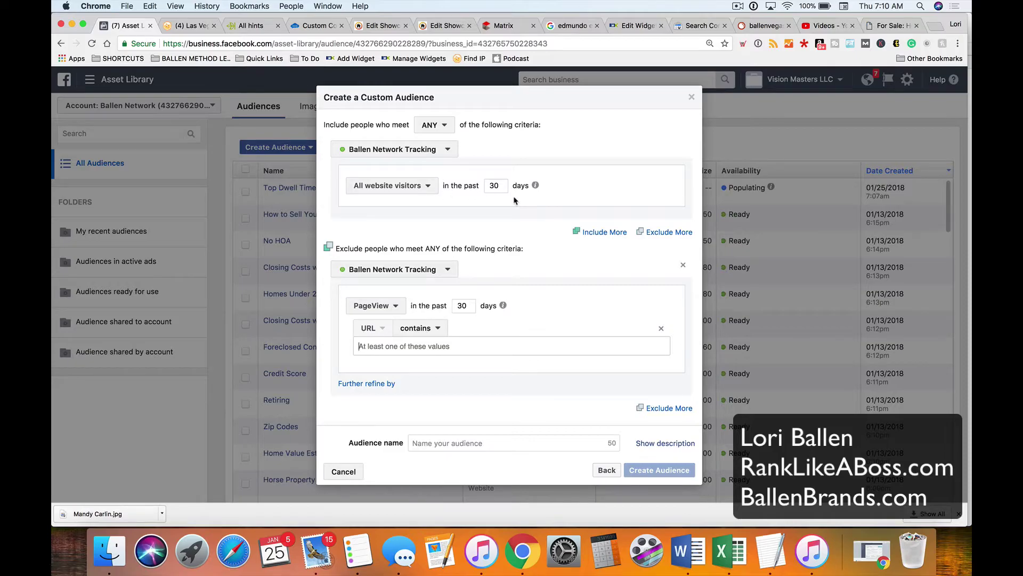
{"action": "left_click_drag", "start_coordinate": [504, 187], "coordinate": [476, 181]}
{"action": "left_click", "coordinate": [399, 346]}
{"action": "type", "text": "https://homes.ballenvegas.com/idx/thankyou.php"}
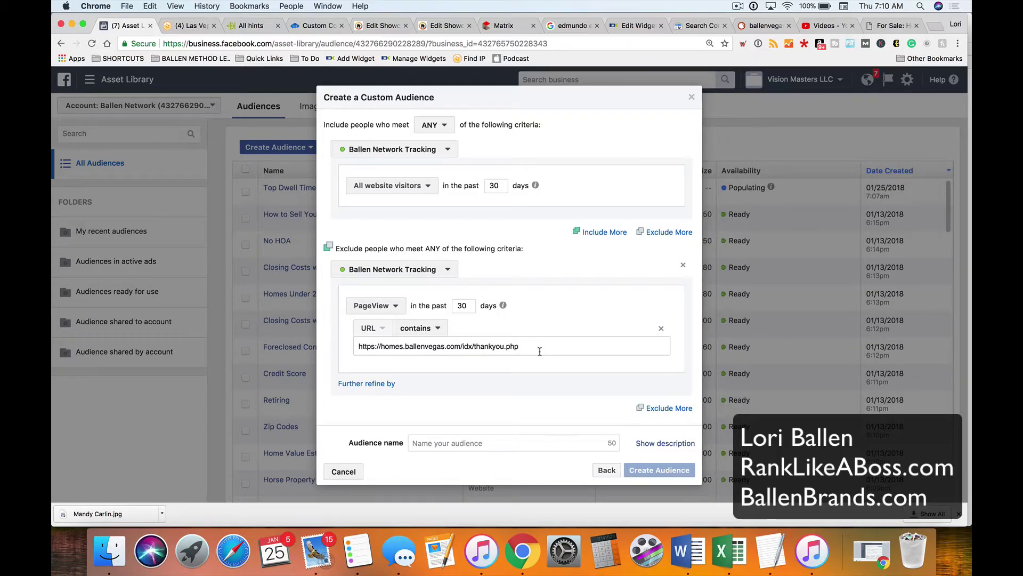
- Name the audience "BallenVegas.com Exclude IDX Leads" and create it
{"action": "left_click", "coordinate": [445, 437]}
{"action": "type", "text": "BallenVe"}
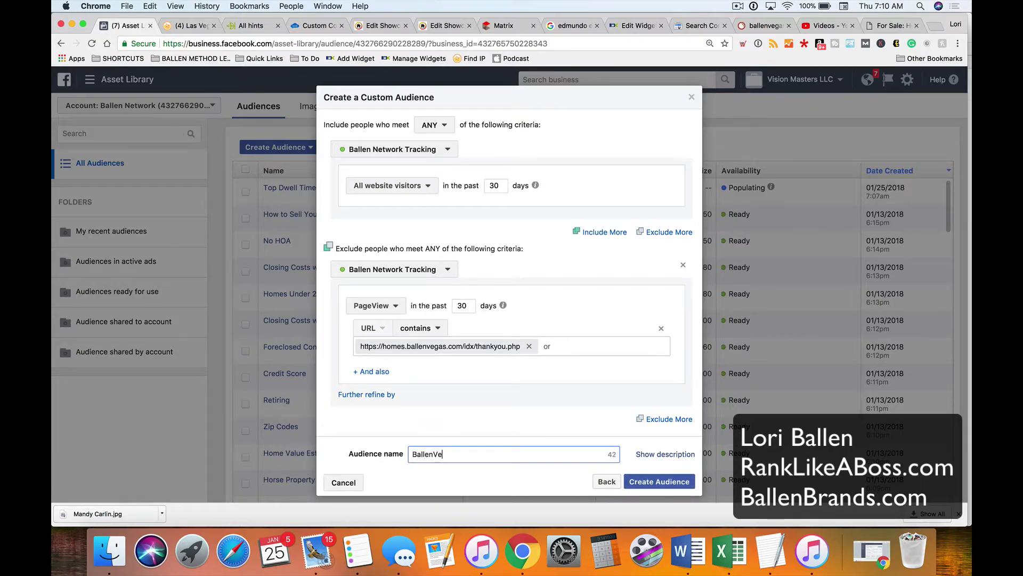
{"action": "type", "text": "gas.com LEA"}
{"action": "type", "text": "Exclude I"}
{"action": "type", "text": "DX Leads"}
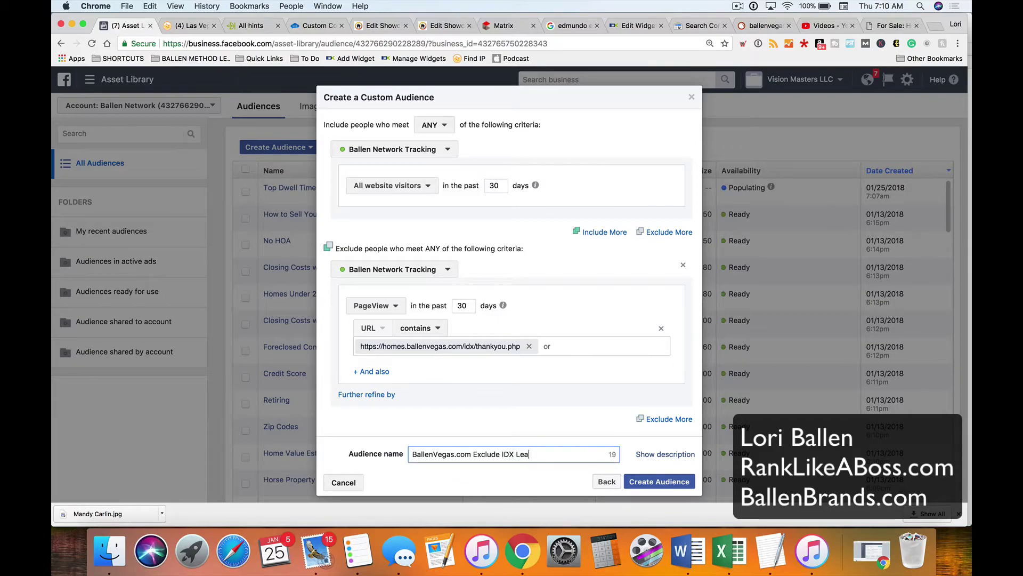
{"action": "left_click", "coordinate": [664, 482]}
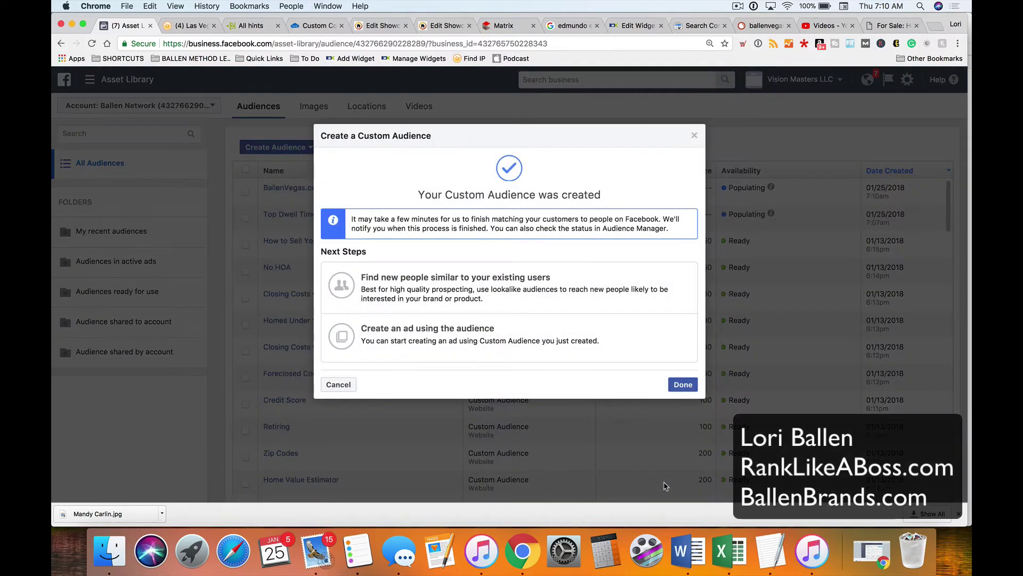
{"action": "left_click", "coordinate": [681, 384]}
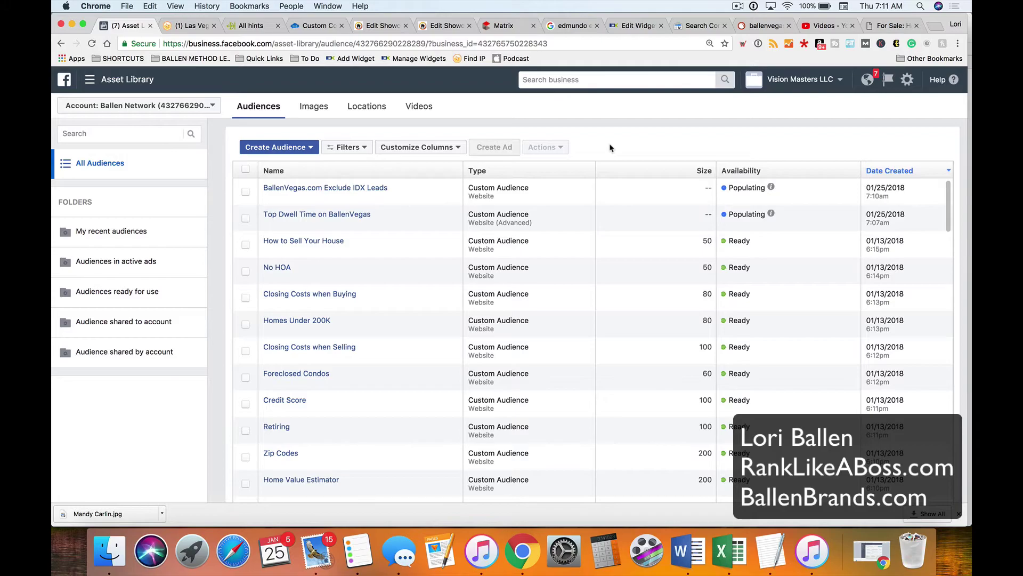
{"action": "left_click", "coordinate": [302, 154]}
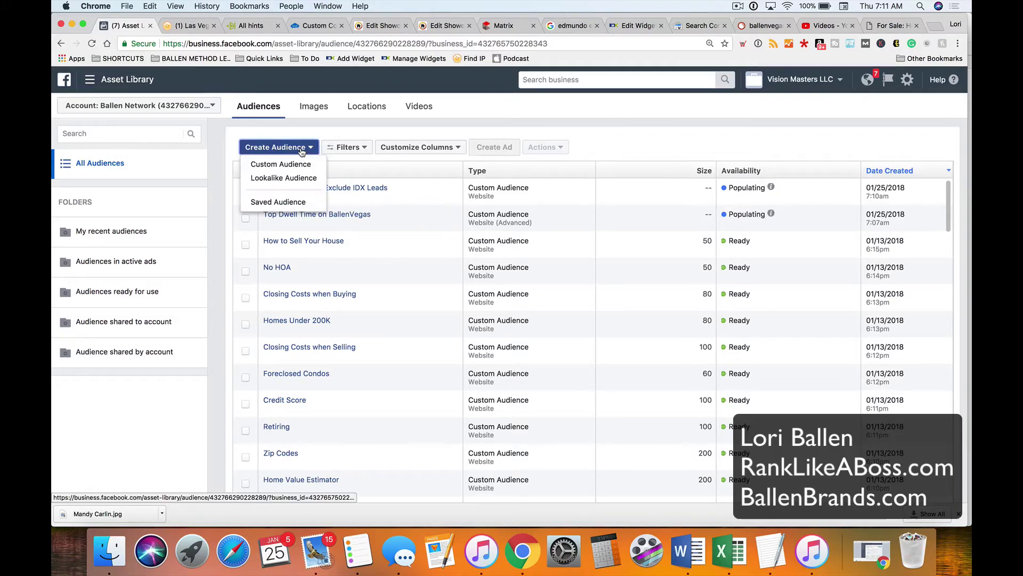
{"action": "left_click", "coordinate": [298, 170]}
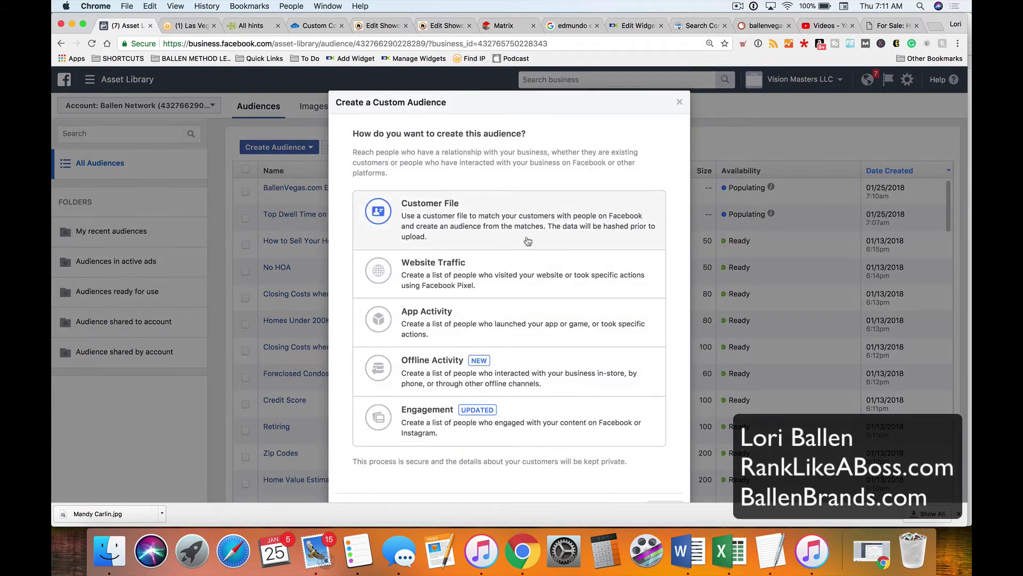
{"action": "left_click", "coordinate": [451, 280]}
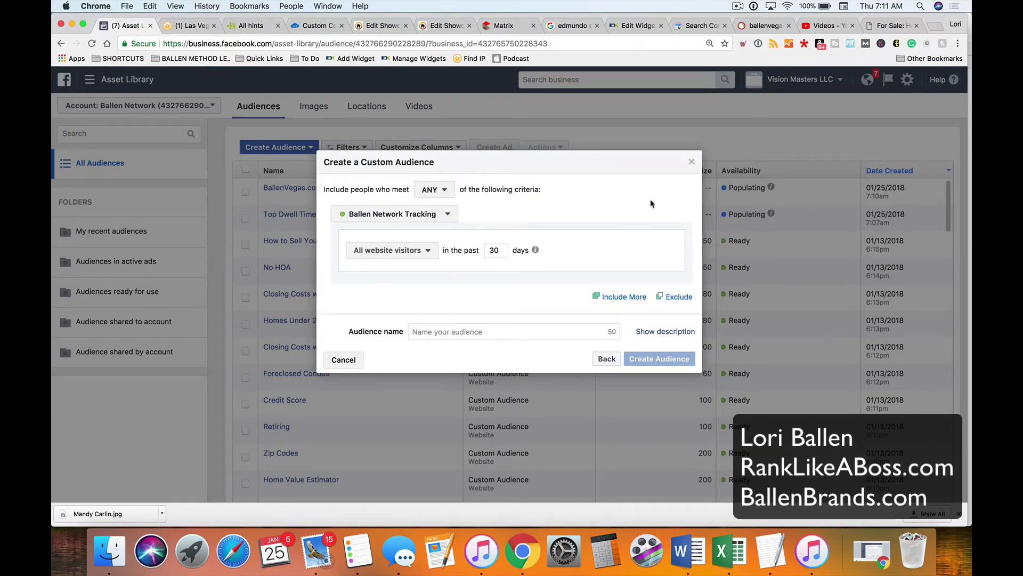
{"action": "left_click", "coordinate": [426, 199]}
{"action": "left_click", "coordinate": [438, 222]}
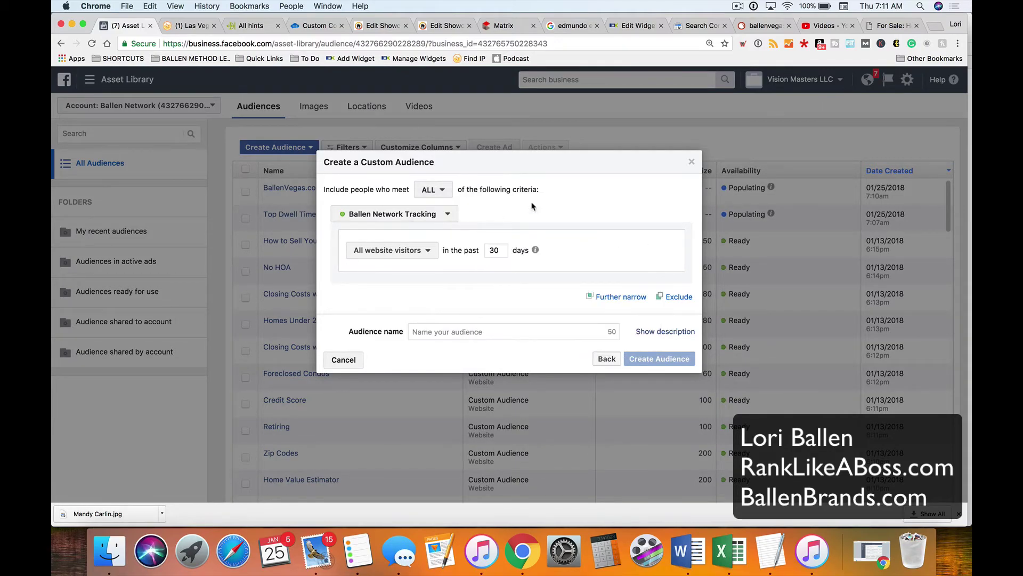
{"action": "left_click", "coordinate": [692, 162]}
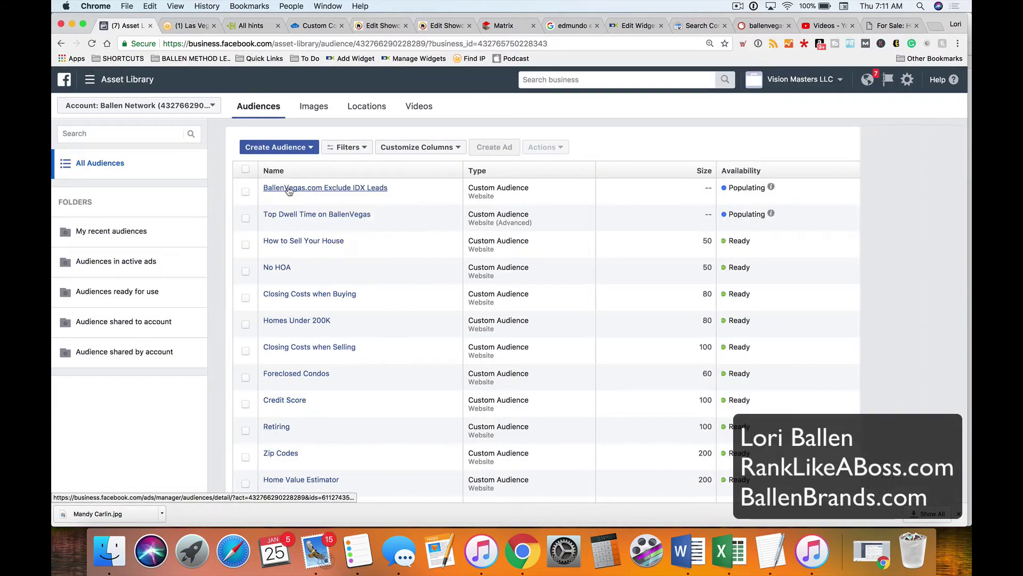
- Edit the BallenVegas.com Exclude IDX Leads audience to include people who meet ALL criteria and save the update
{"action": "left_click", "coordinate": [288, 189]}
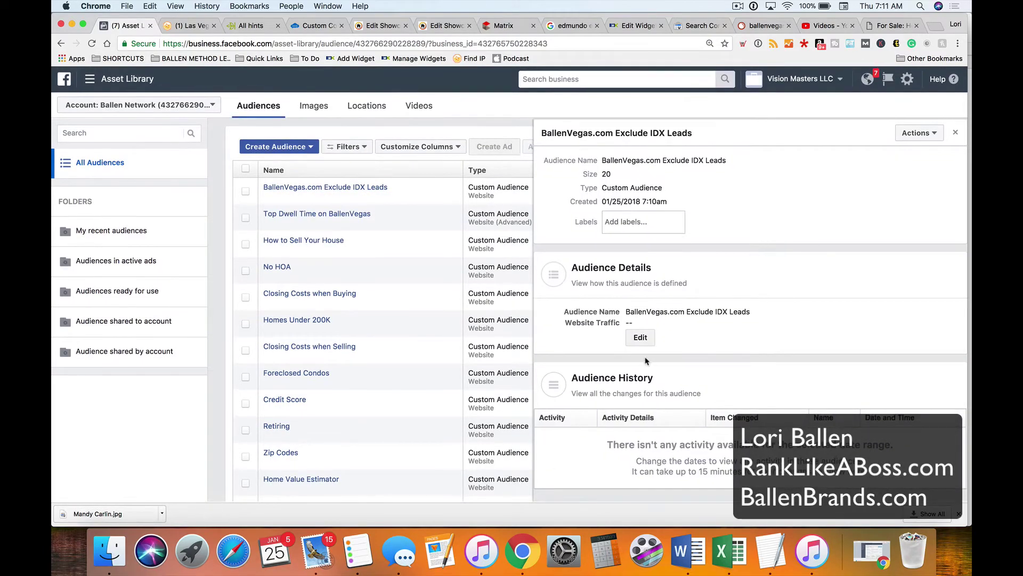
{"action": "left_click", "coordinate": [641, 340]}
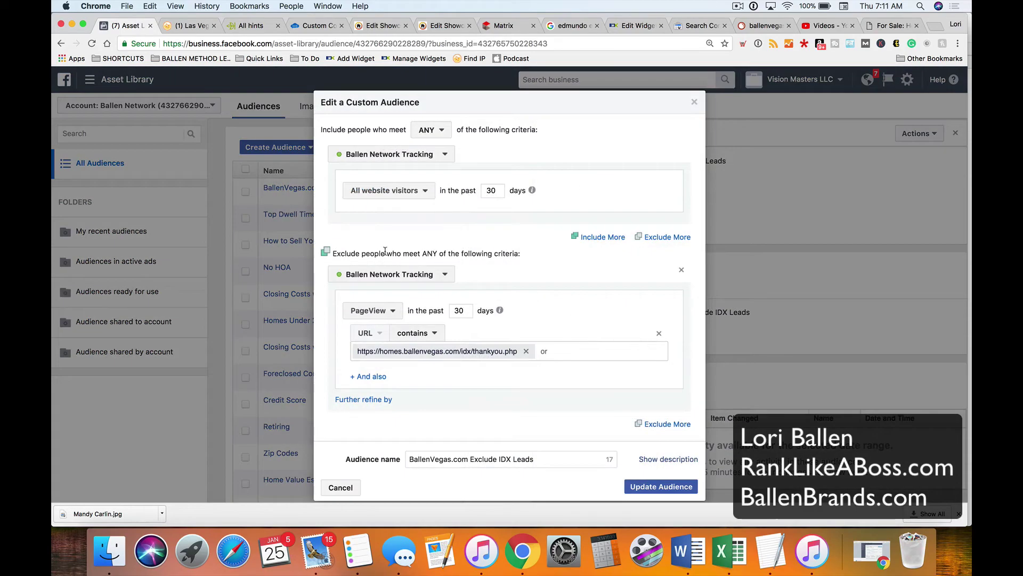
{"action": "left_click", "coordinate": [426, 130]}
{"action": "left_click", "coordinate": [432, 162]}
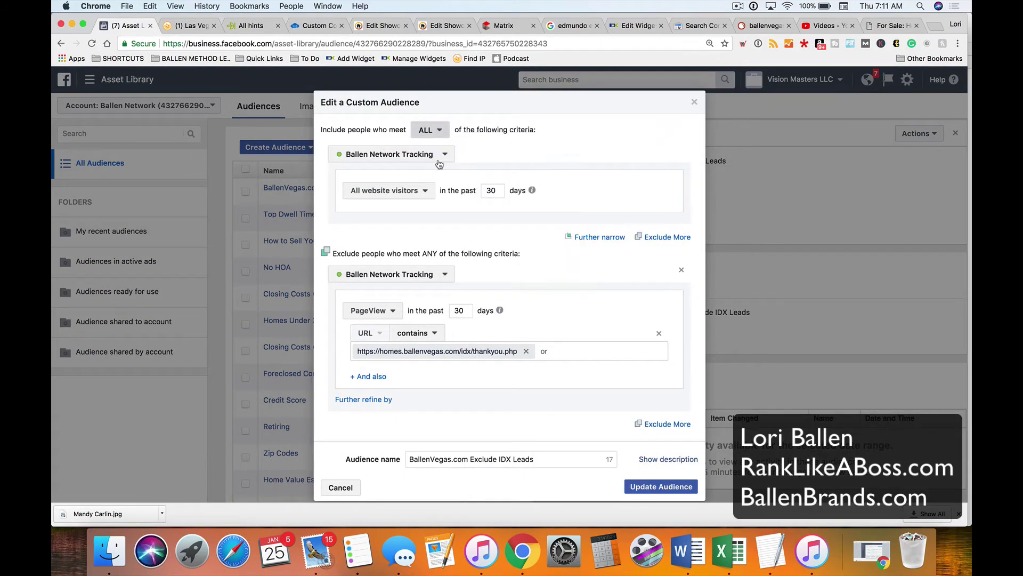
{"action": "left_click", "coordinate": [662, 487]}
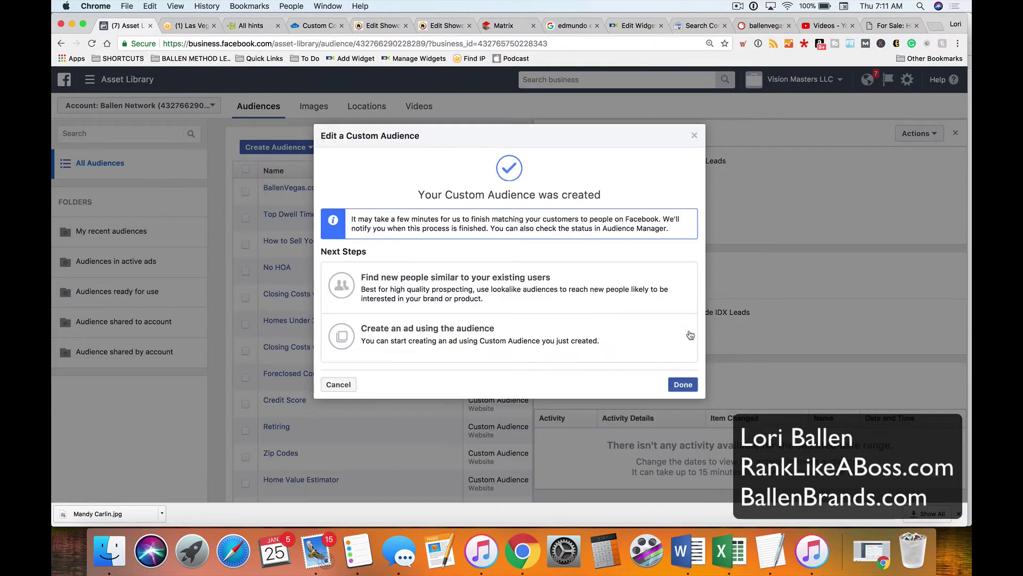
{"action": "left_click", "coordinate": [682, 384]}
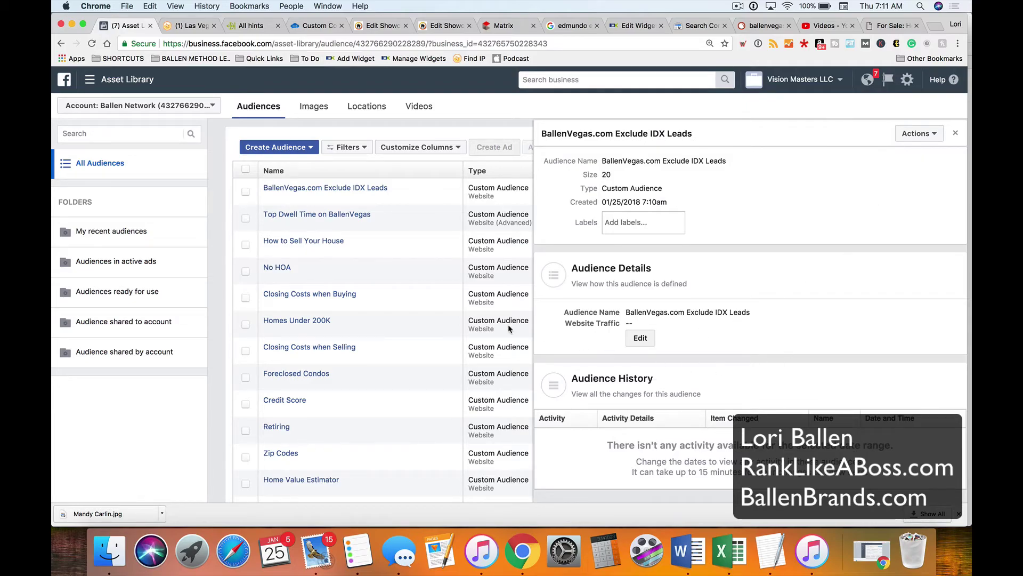
- Start a new website-traffic custom audience that includes people who meet ALL of the criteria
{"action": "left_click", "coordinate": [279, 147]}
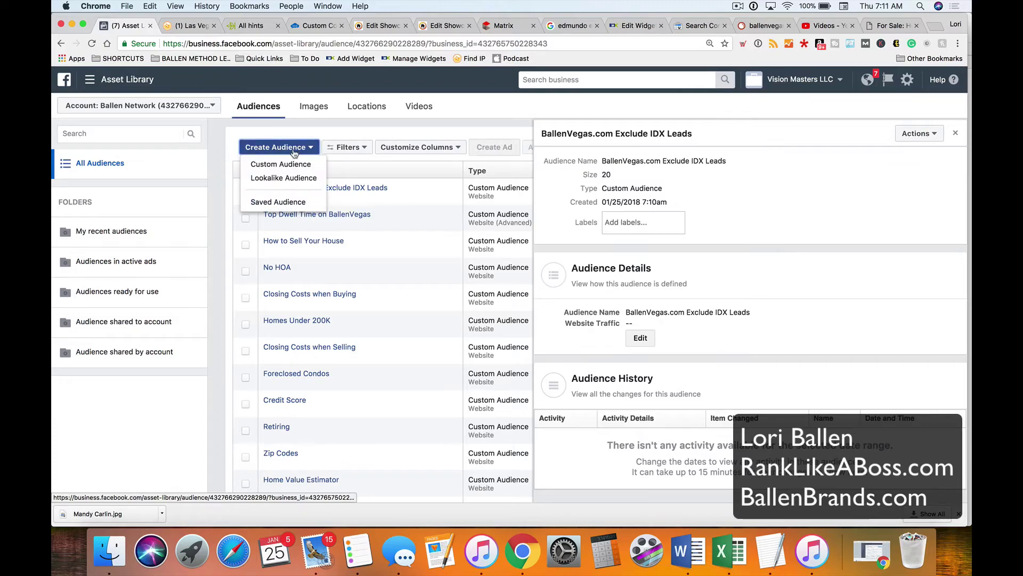
{"action": "left_click", "coordinate": [292, 165]}
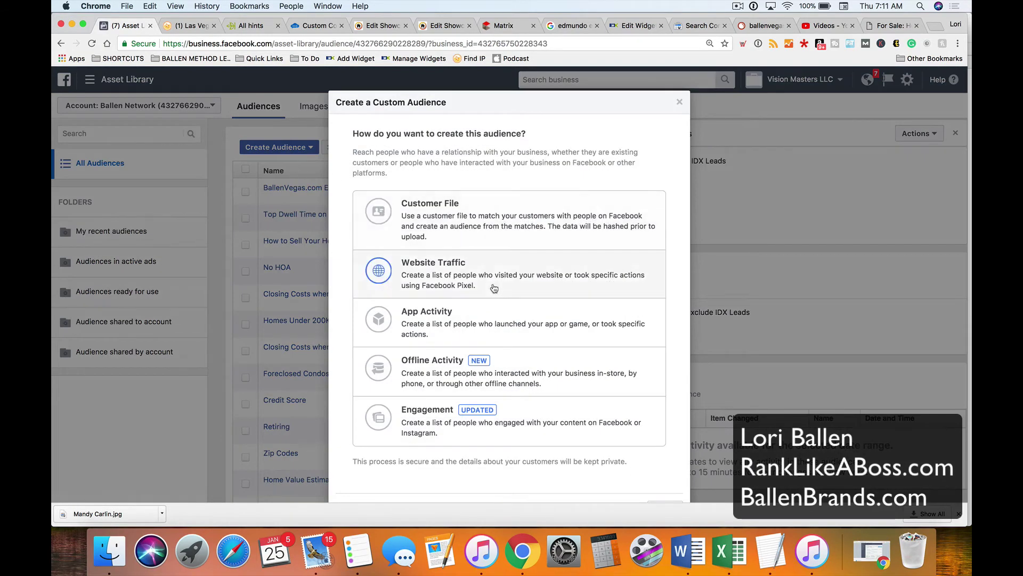
{"action": "left_click", "coordinate": [382, 256]}
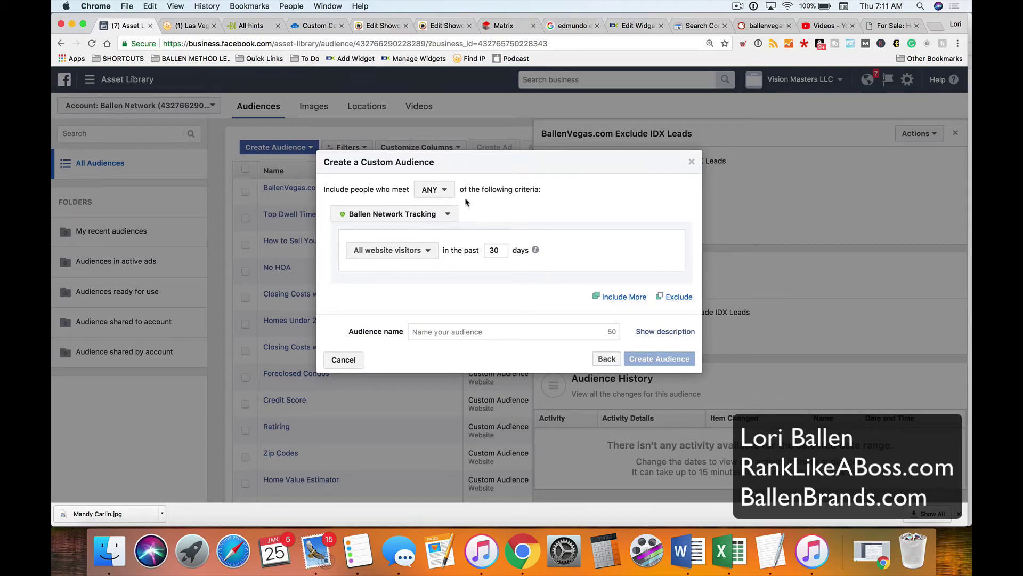
{"action": "left_click", "coordinate": [435, 190]}
{"action": "left_click", "coordinate": [441, 224]}
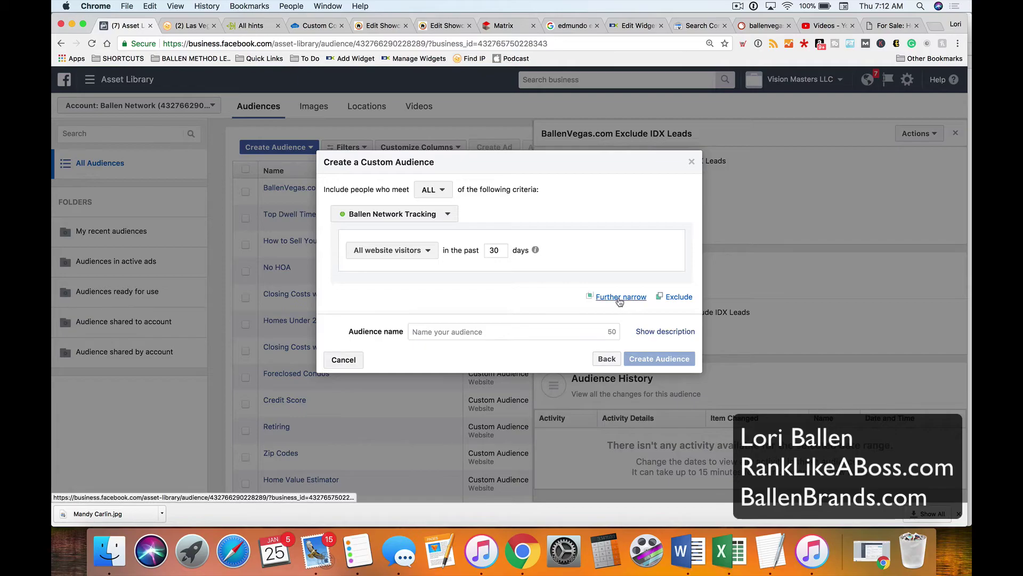
{"action": "left_click", "coordinate": [619, 297]}
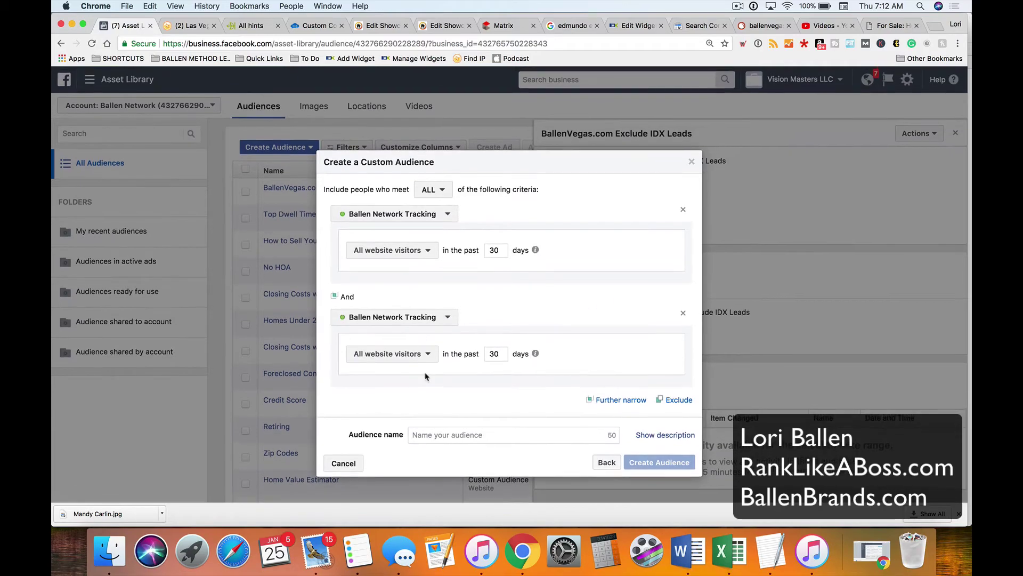
{"action": "left_click", "coordinate": [423, 361]}
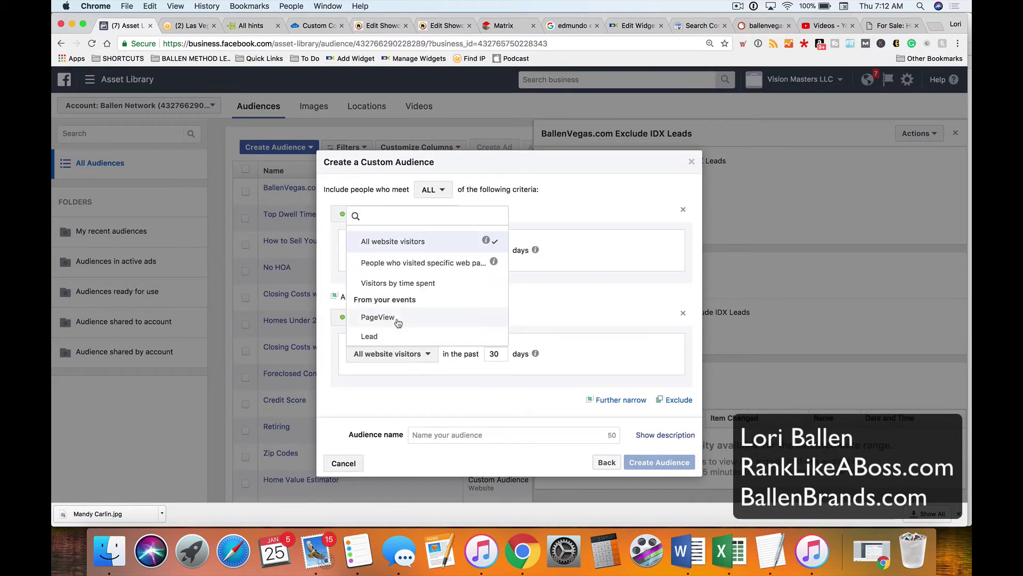
{"action": "left_click", "coordinate": [399, 320]}
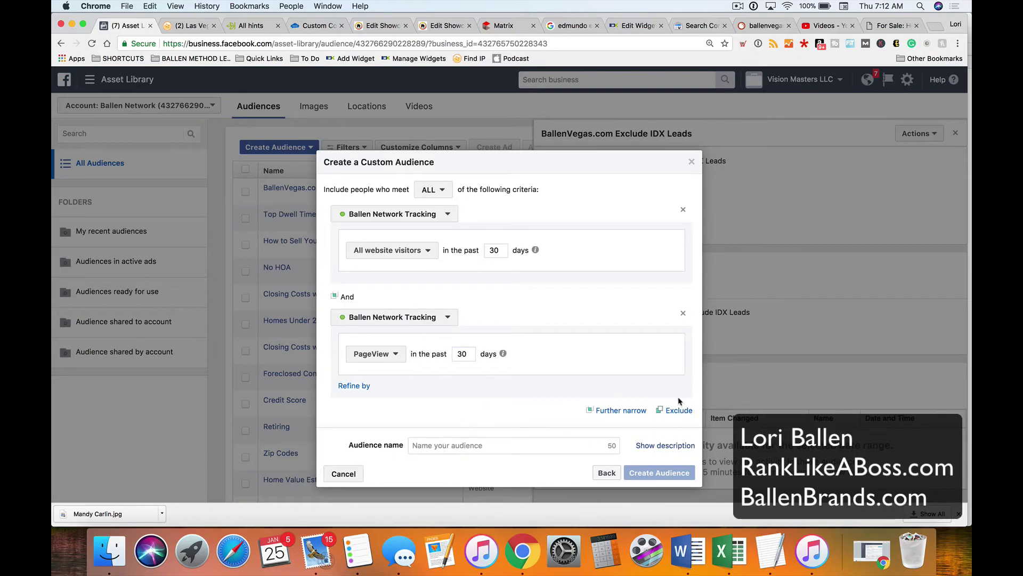
{"action": "left_click", "coordinate": [367, 386]}
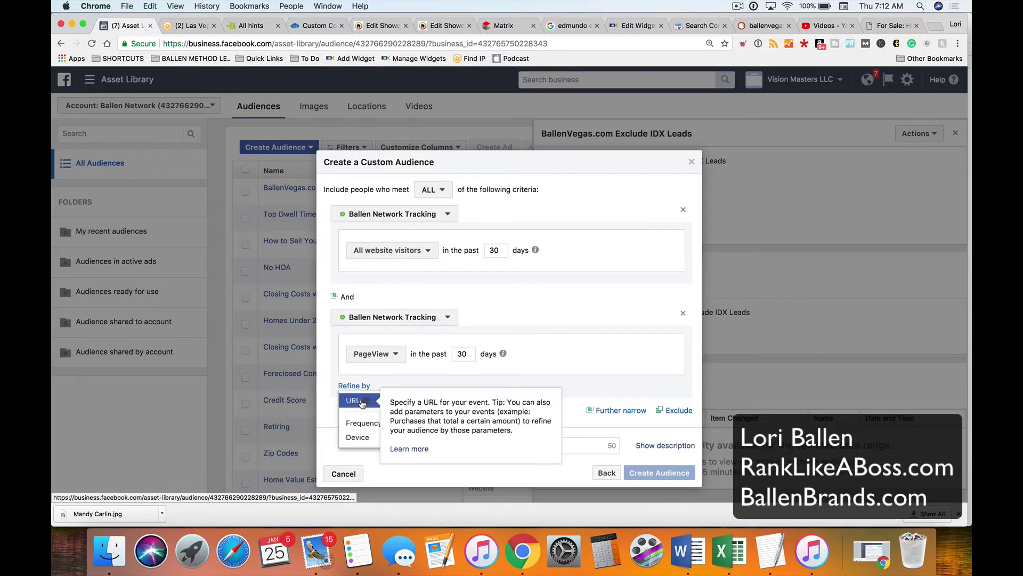
{"action": "left_click", "coordinate": [361, 399]}
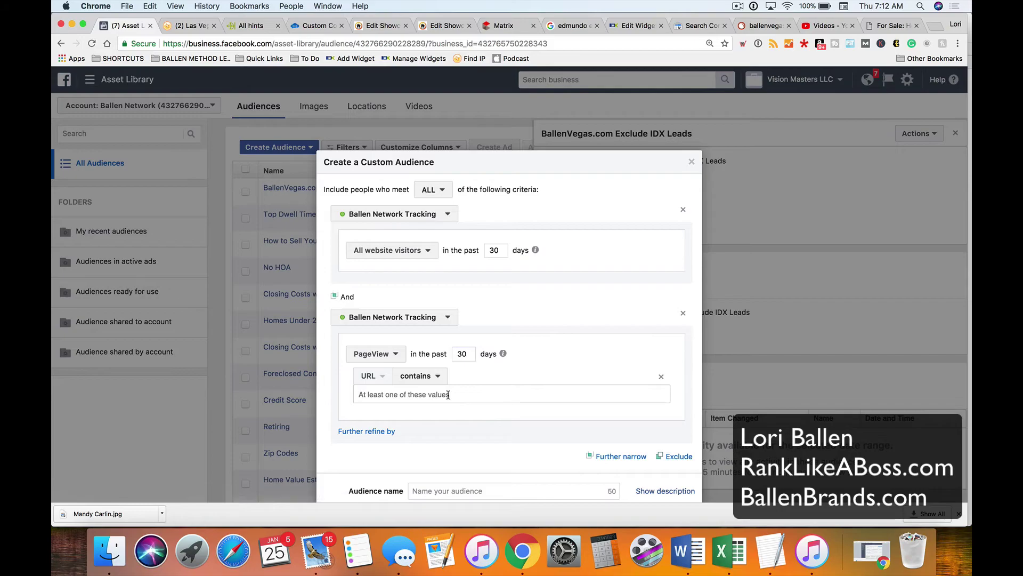
{"action": "type", "text": "https://homes.ballenvegas.com/idx/thankyou.php"}
{"action": "key", "text": "Return"}
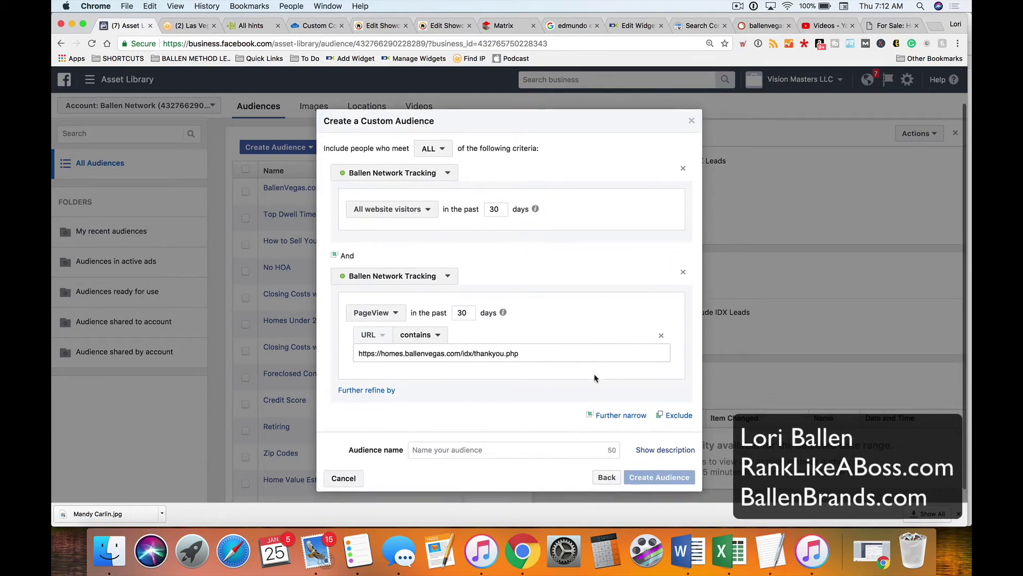
- Name the audience "BallenVegas IDX Leads", create it despite its possible small size, and return to the full audience list
{"action": "left_click", "coordinate": [444, 444]}
{"action": "type", "text": "Ball"}
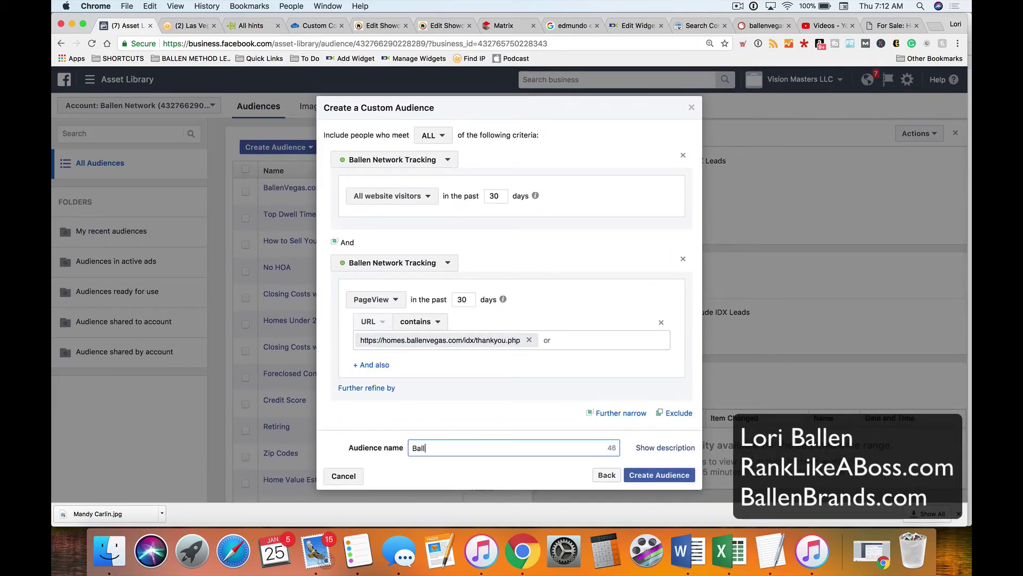
{"action": "type", "text": "enVegas IDX Leads"}
{"action": "left_click", "coordinate": [672, 476]}
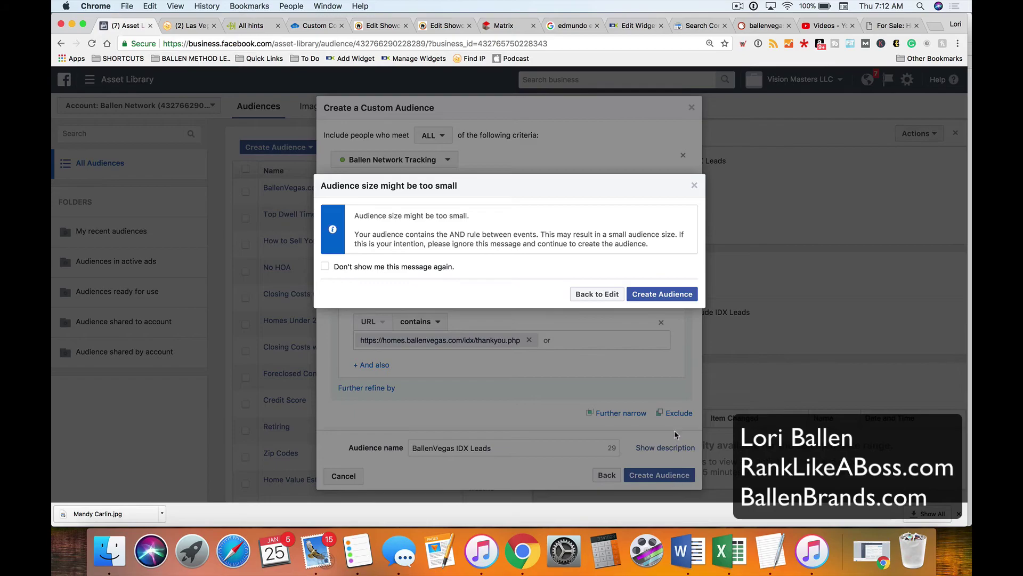
{"action": "left_click", "coordinate": [663, 293]}
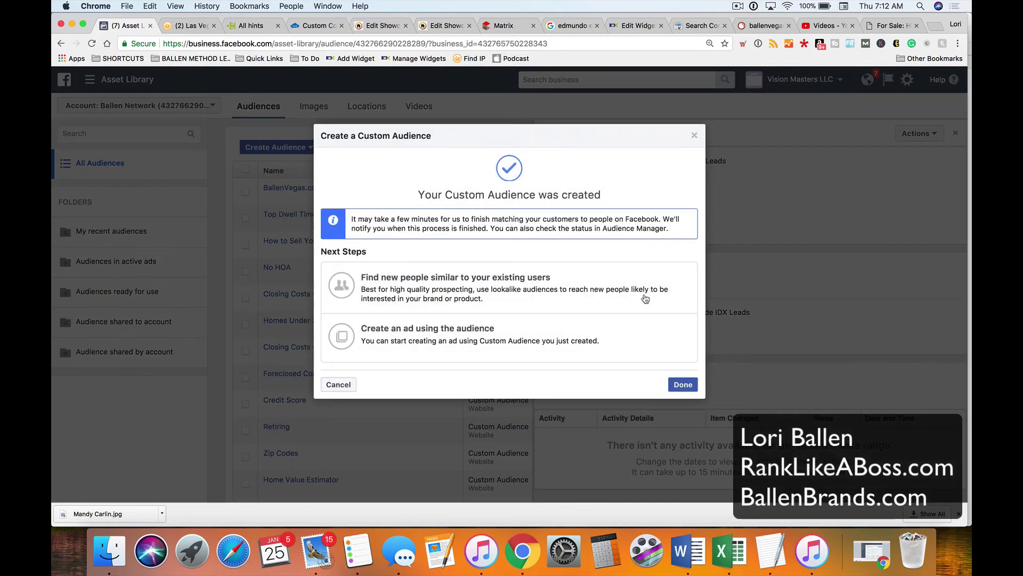
{"action": "left_click", "coordinate": [683, 384]}
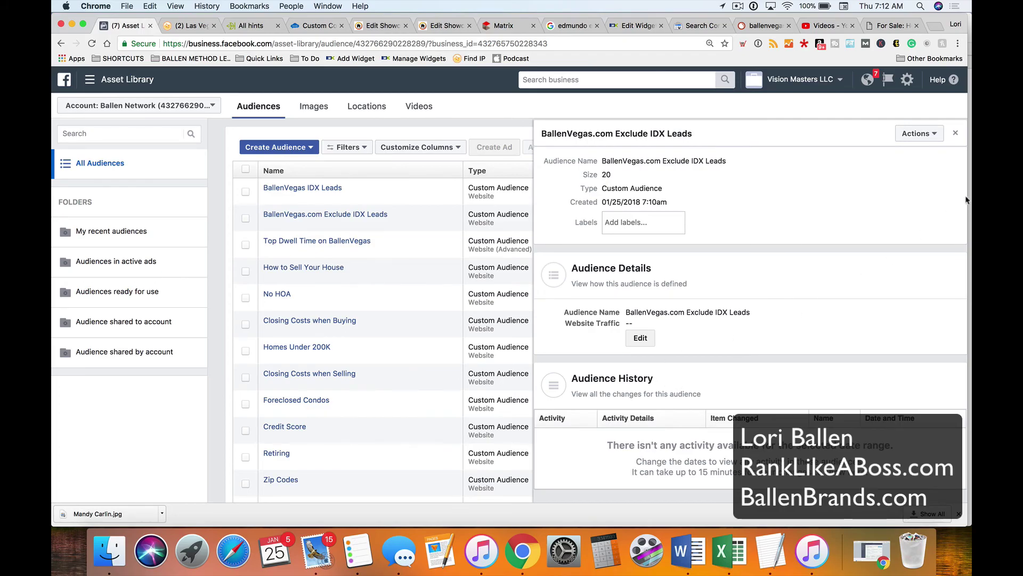
{"action": "left_click", "coordinate": [957, 136]}
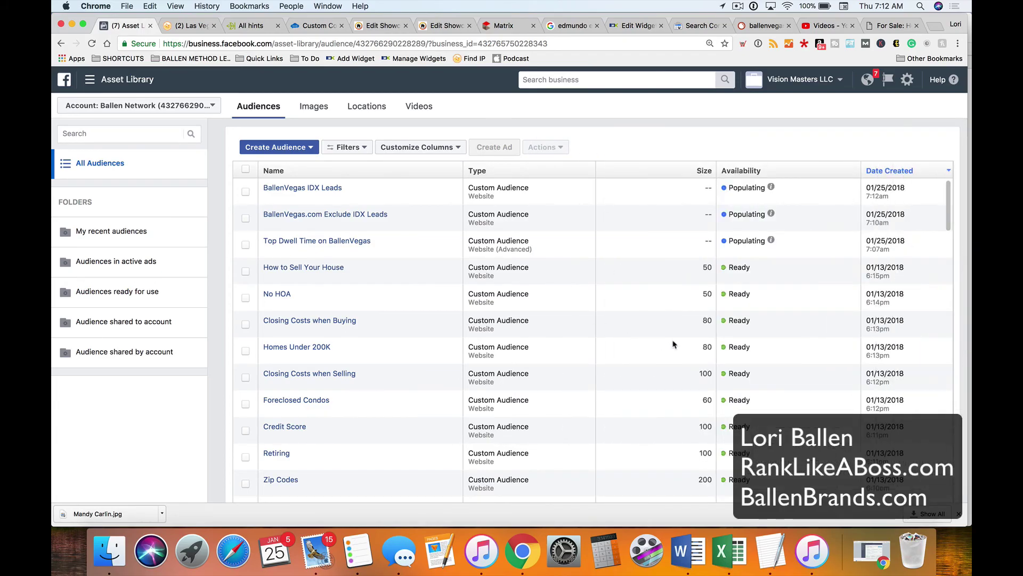